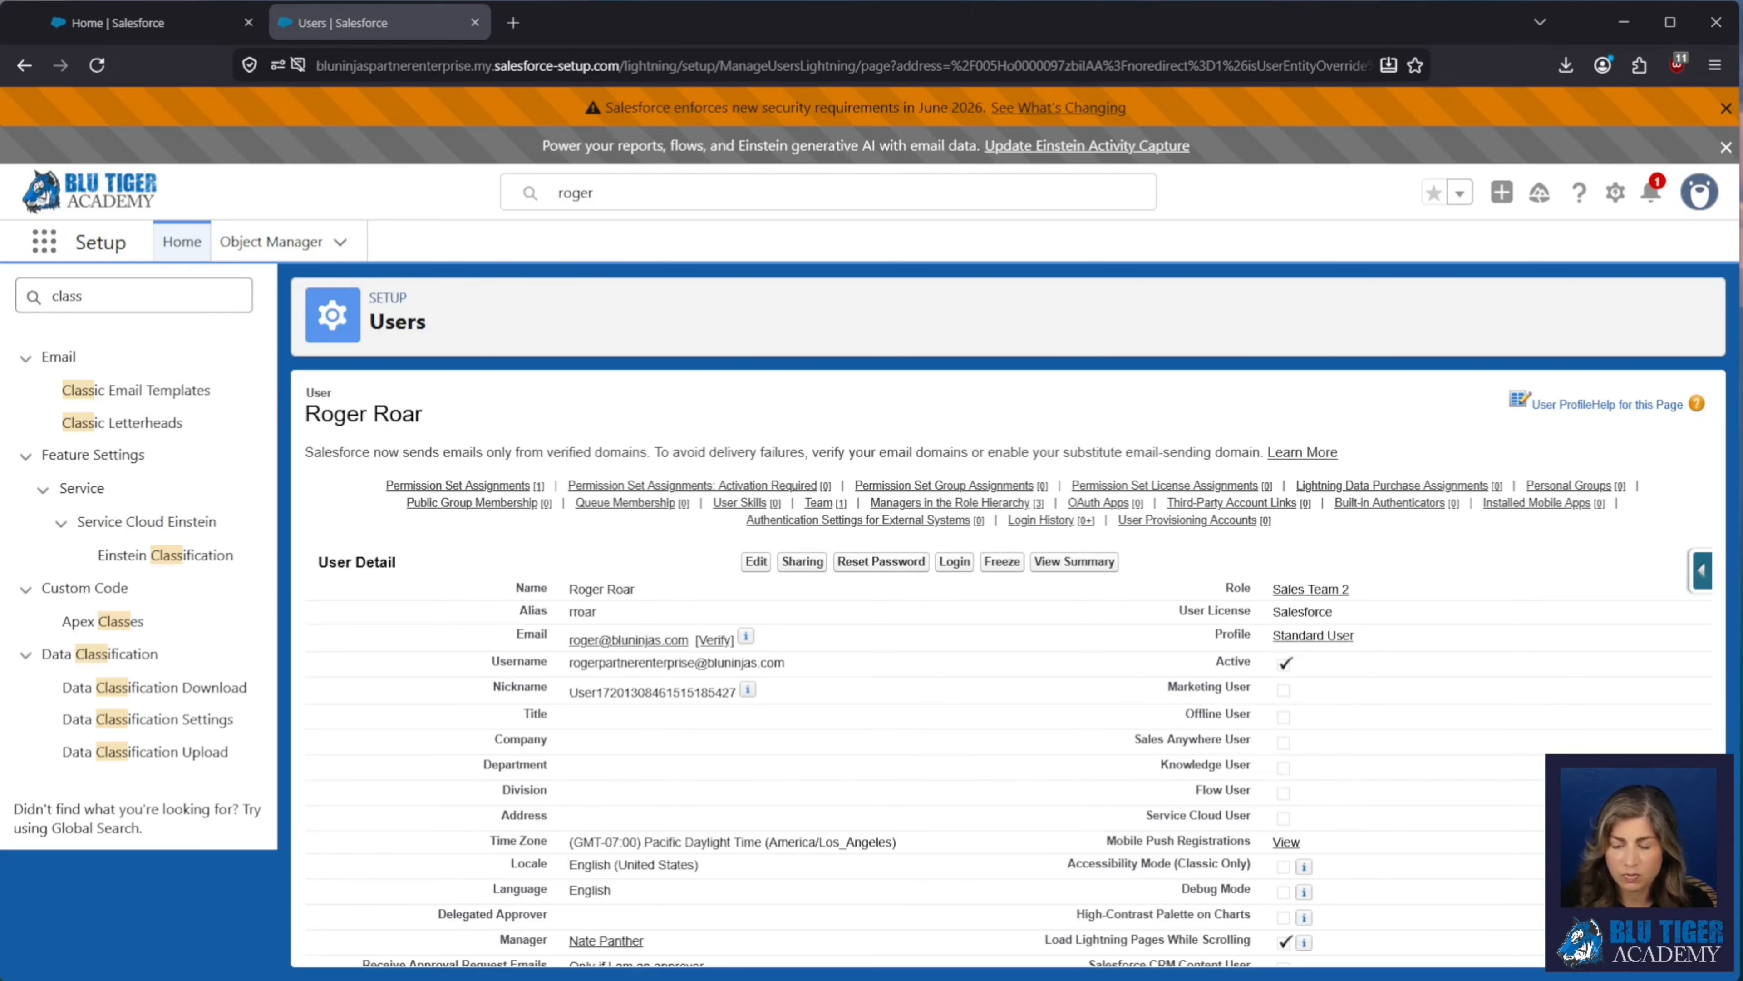
# Open the Deliverability settings in Setup and check the option for verifying ownership of email sending domains by DKIM keys.
pyautogui.moveTo(149, 296); pyautogui.dragTo(23, 296)
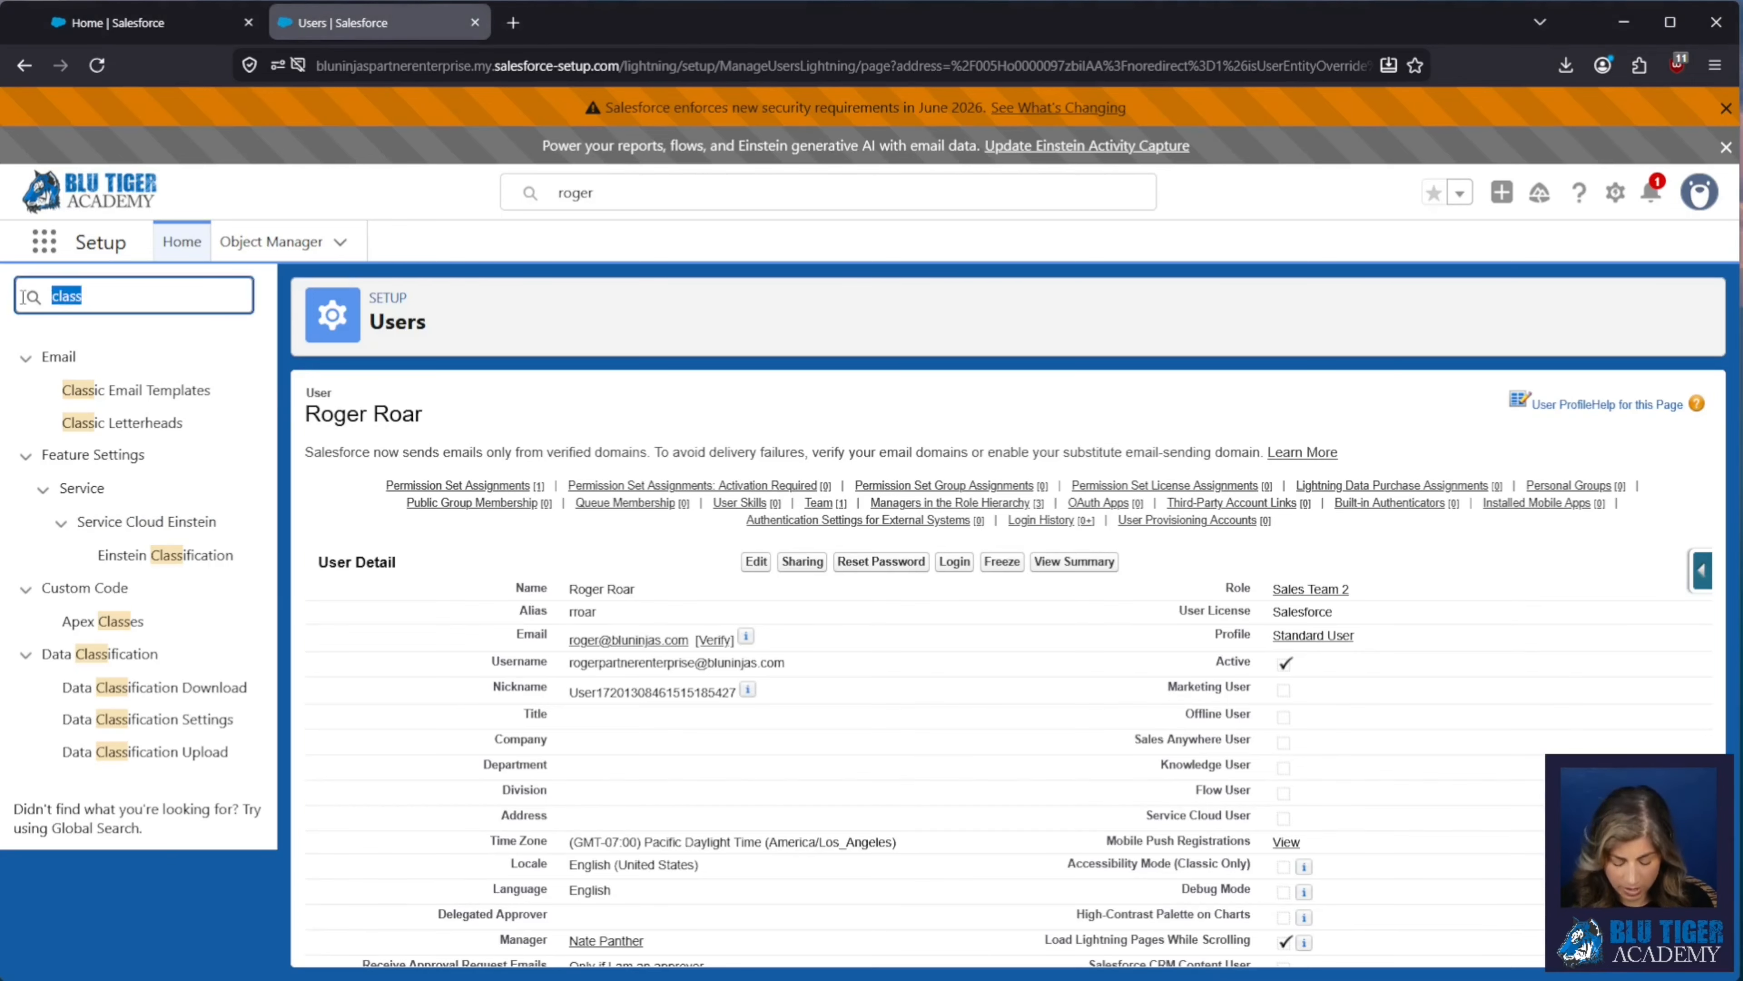
pyautogui.write('deli')
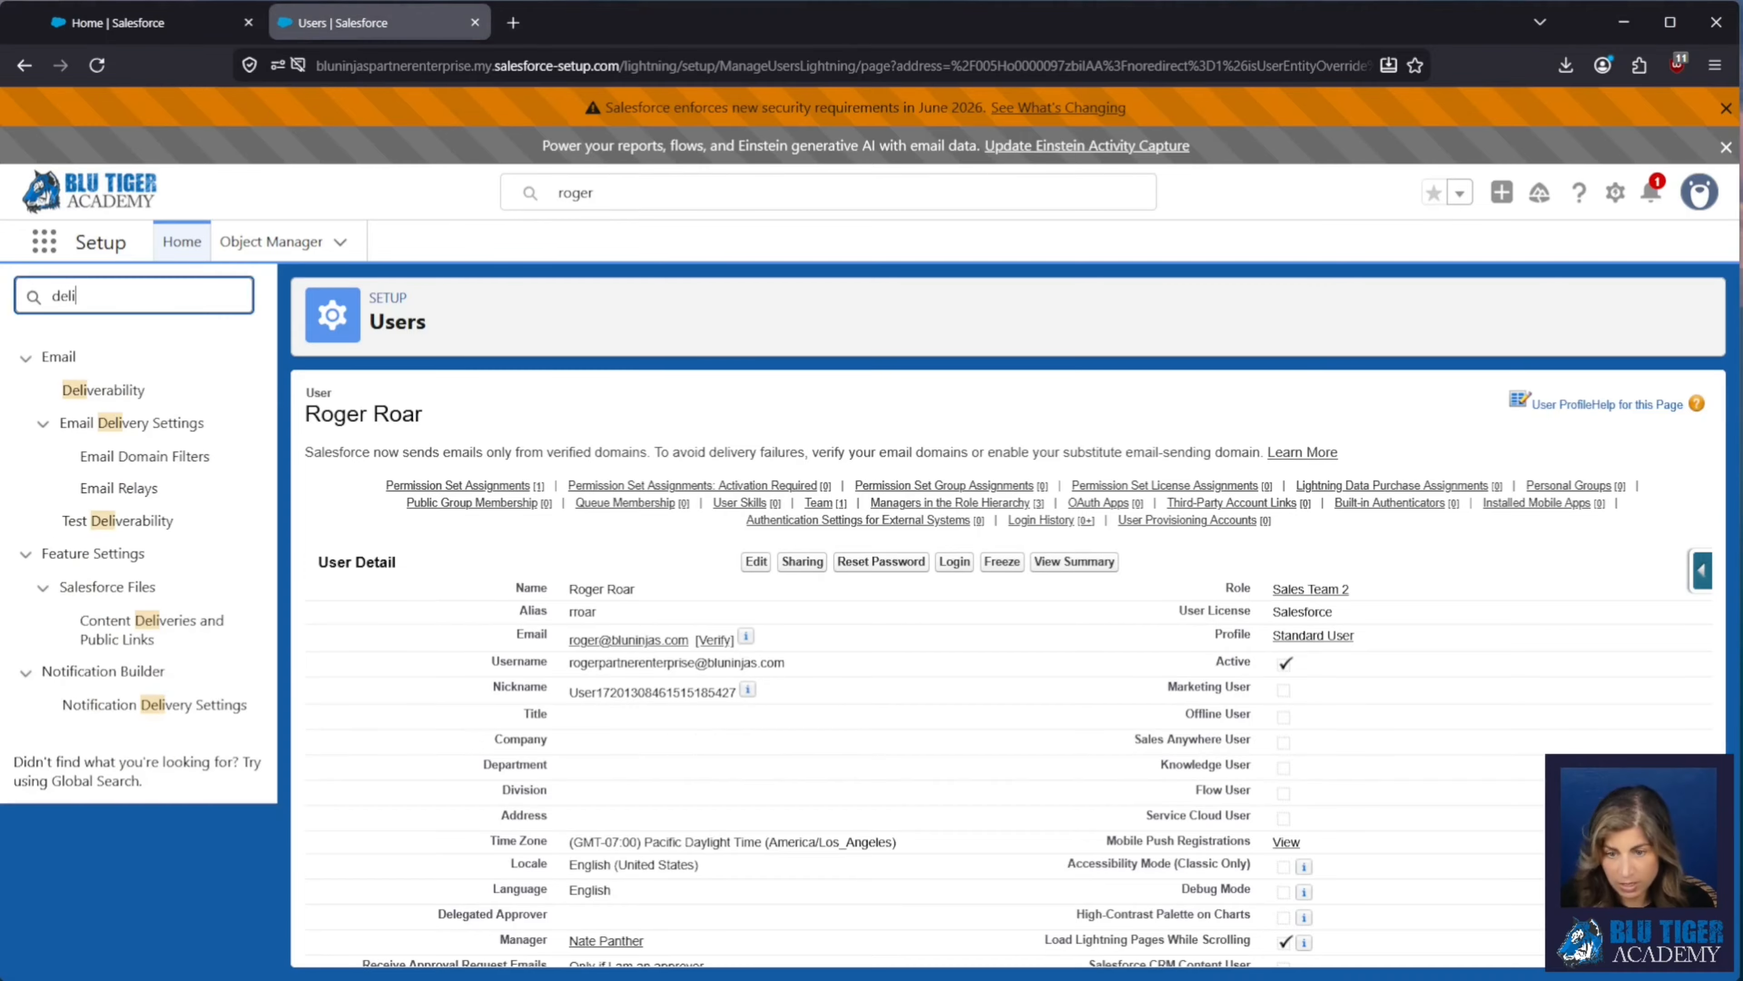
pyautogui.click(104, 389)
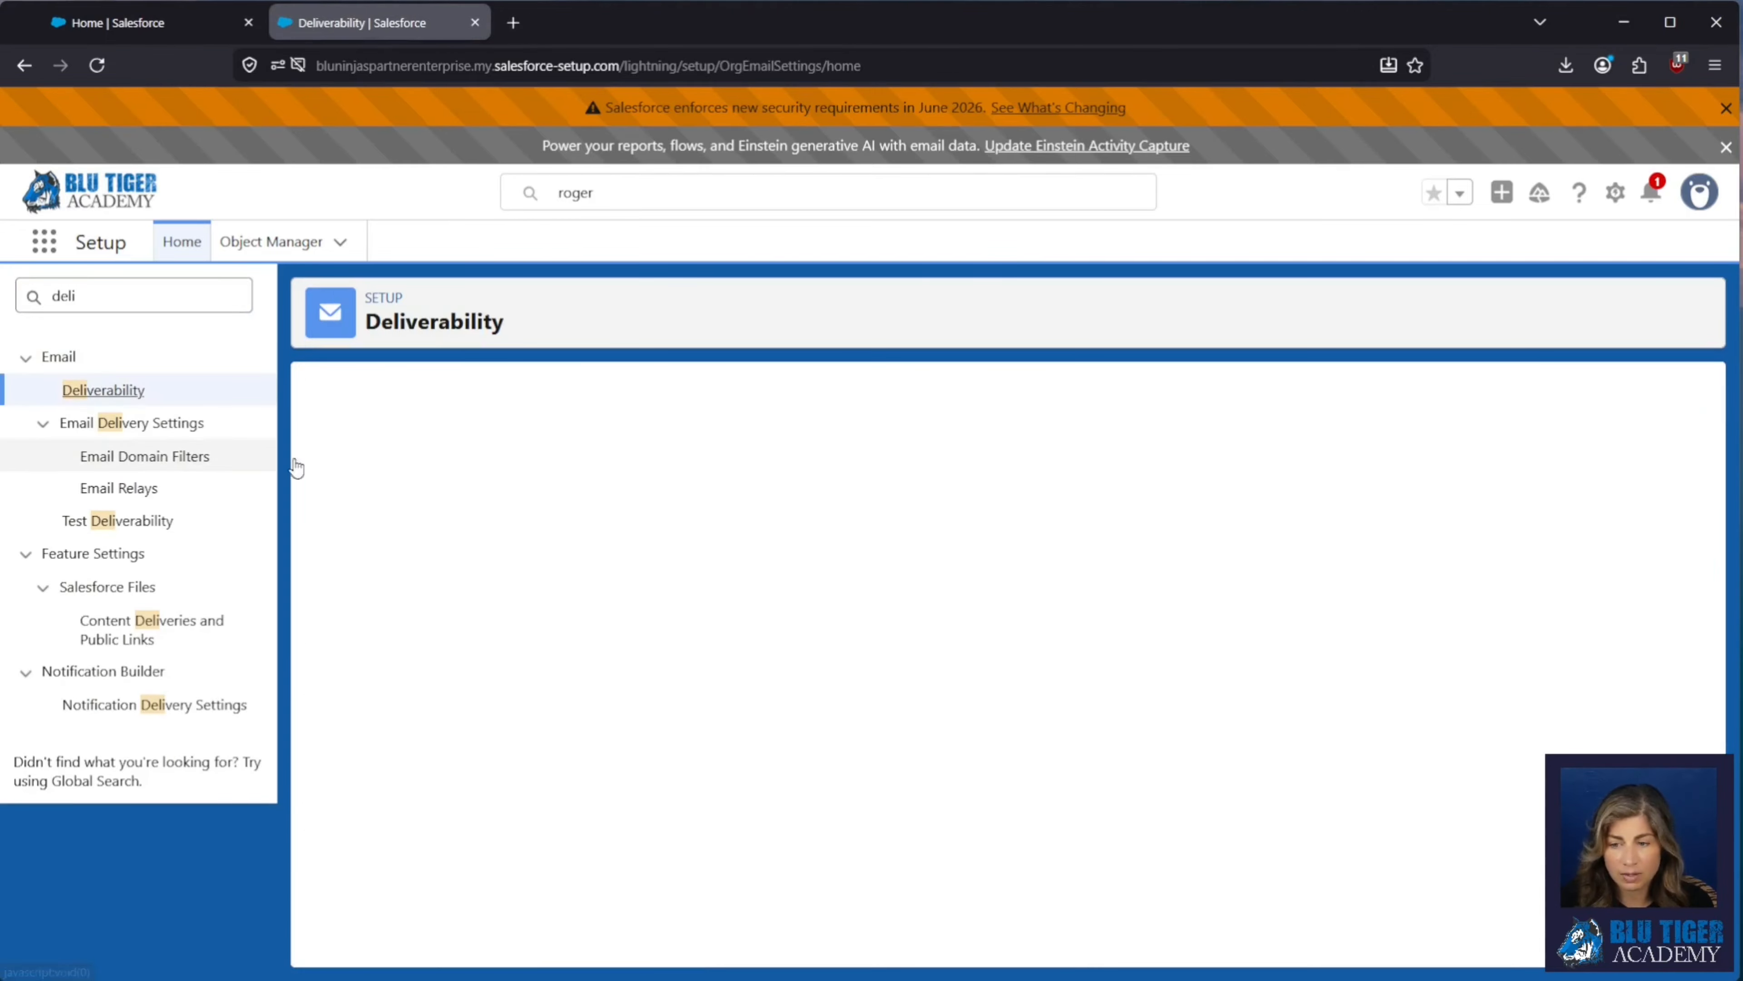
pyautogui.moveTo(356, 766); pyautogui.dragTo(596, 775)
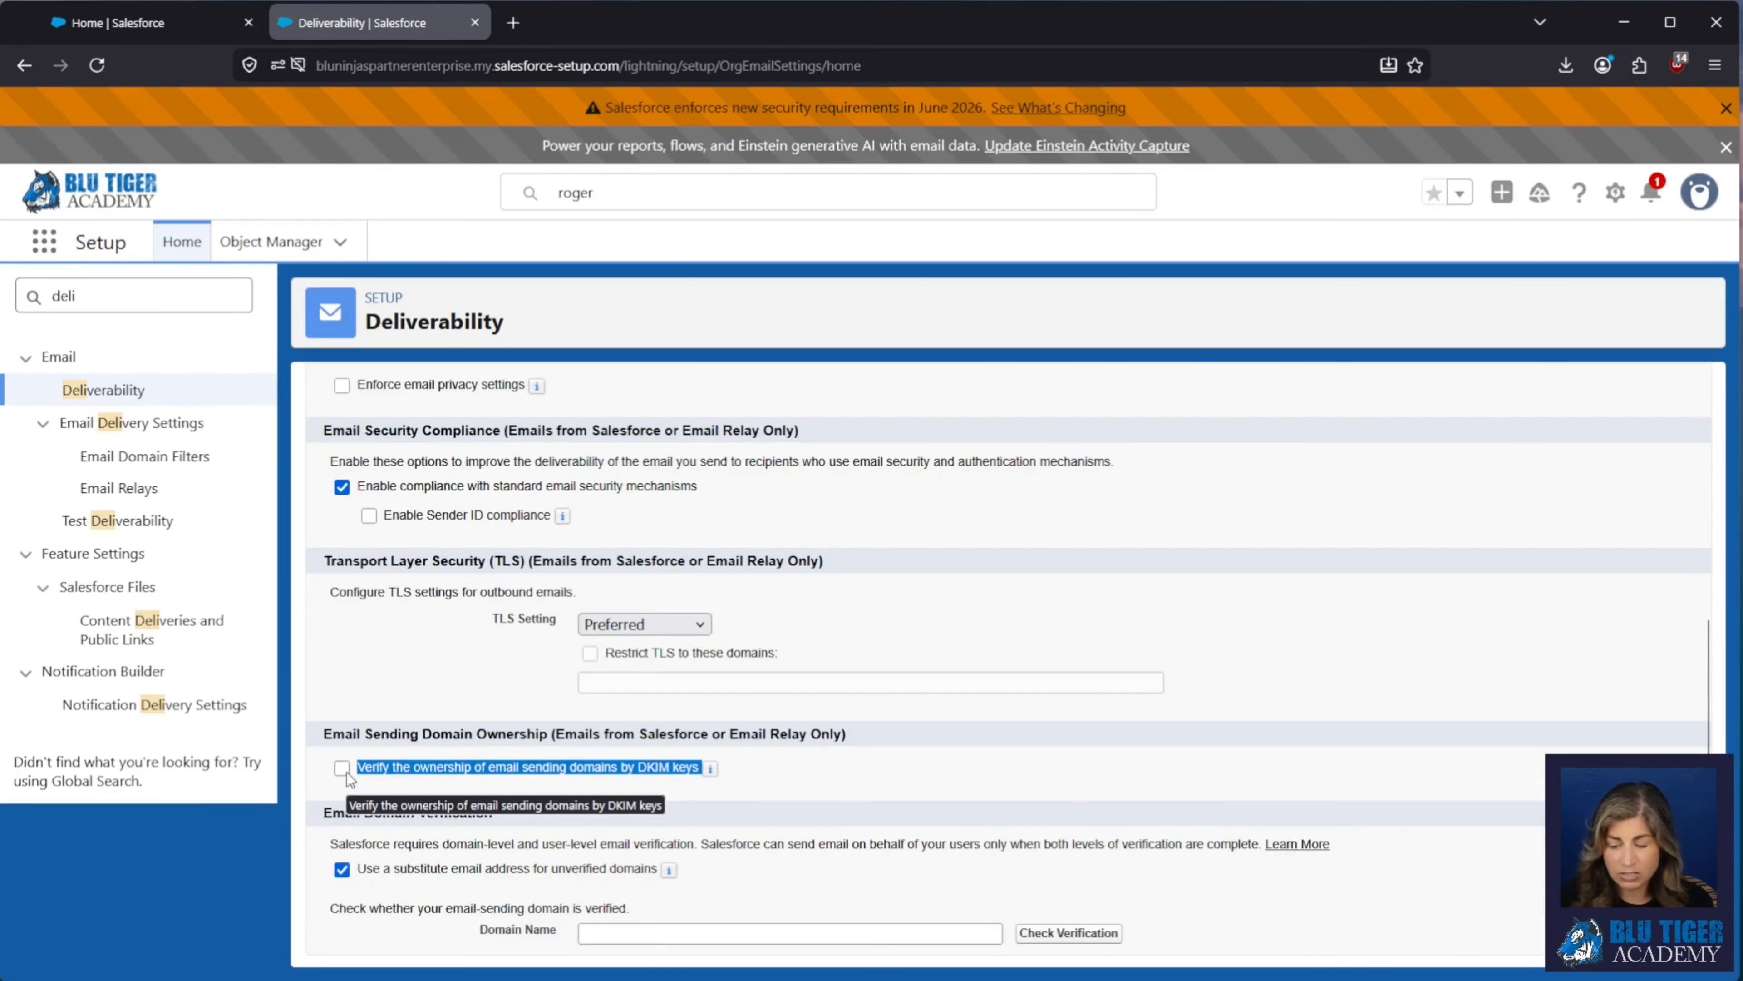
pyautogui.click(843, 772)
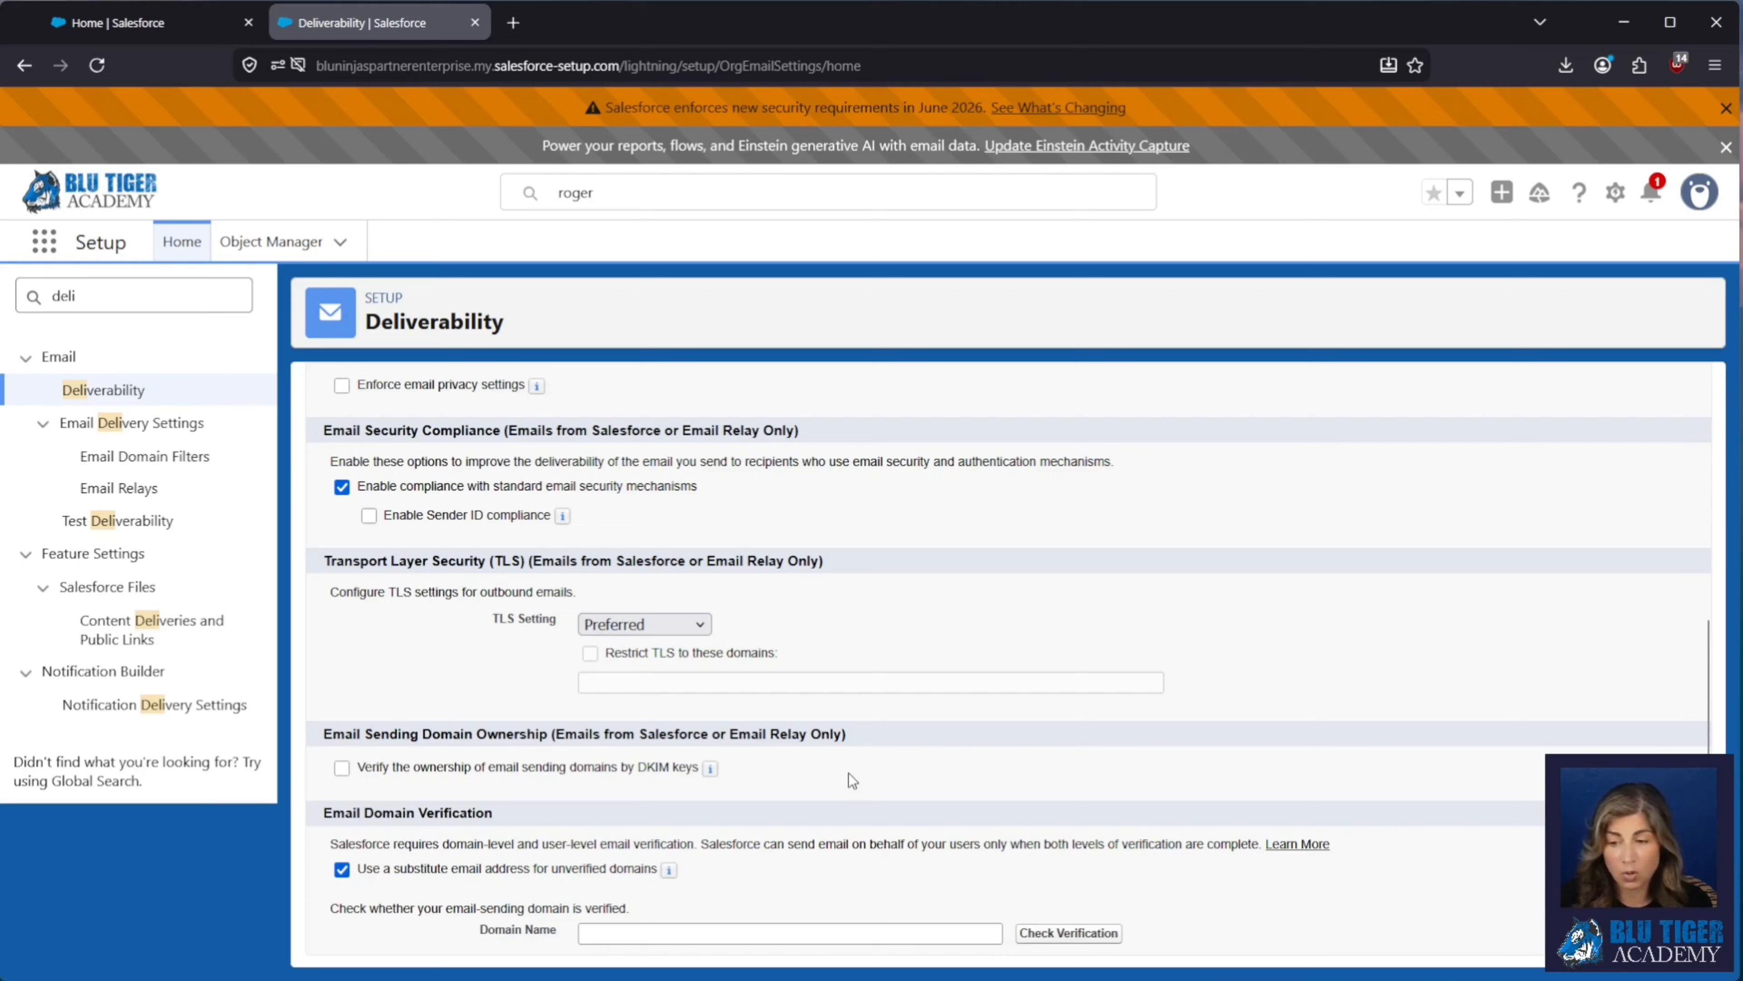
# Open Authorized Email Domains in Setup and check the Require Email Verification value for blutigeracademy.com.
pyautogui.click(42, 296)
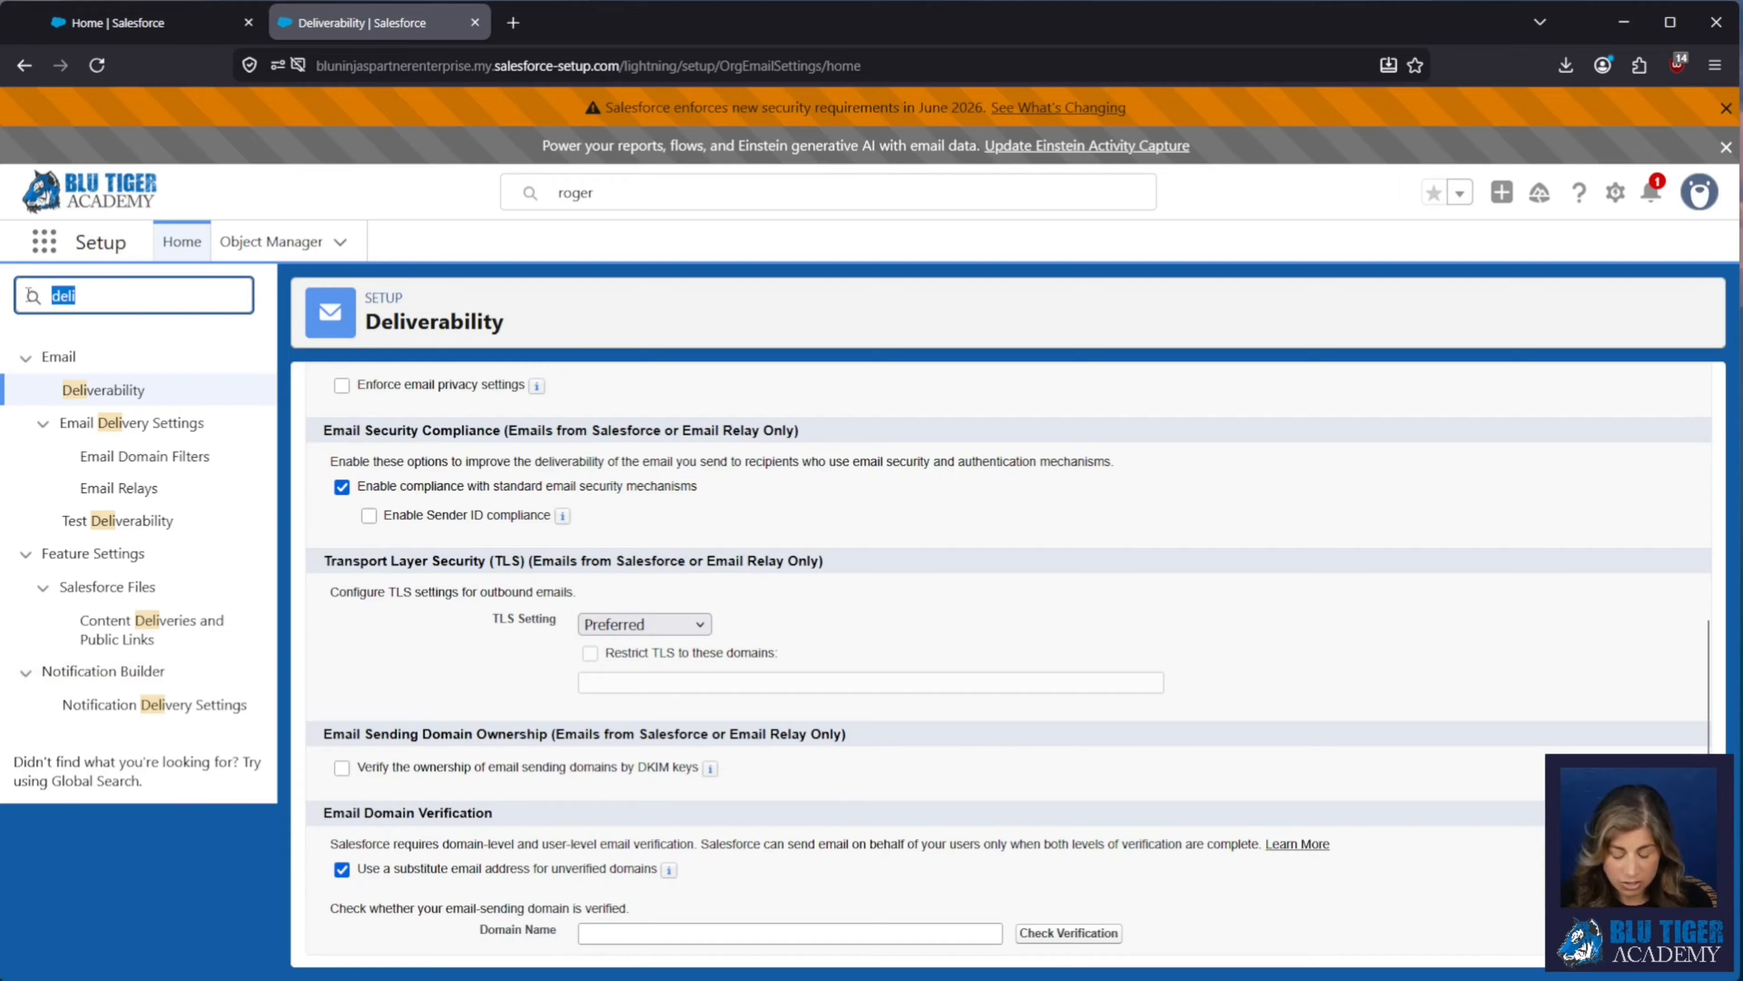
pyautogui.write('autho')
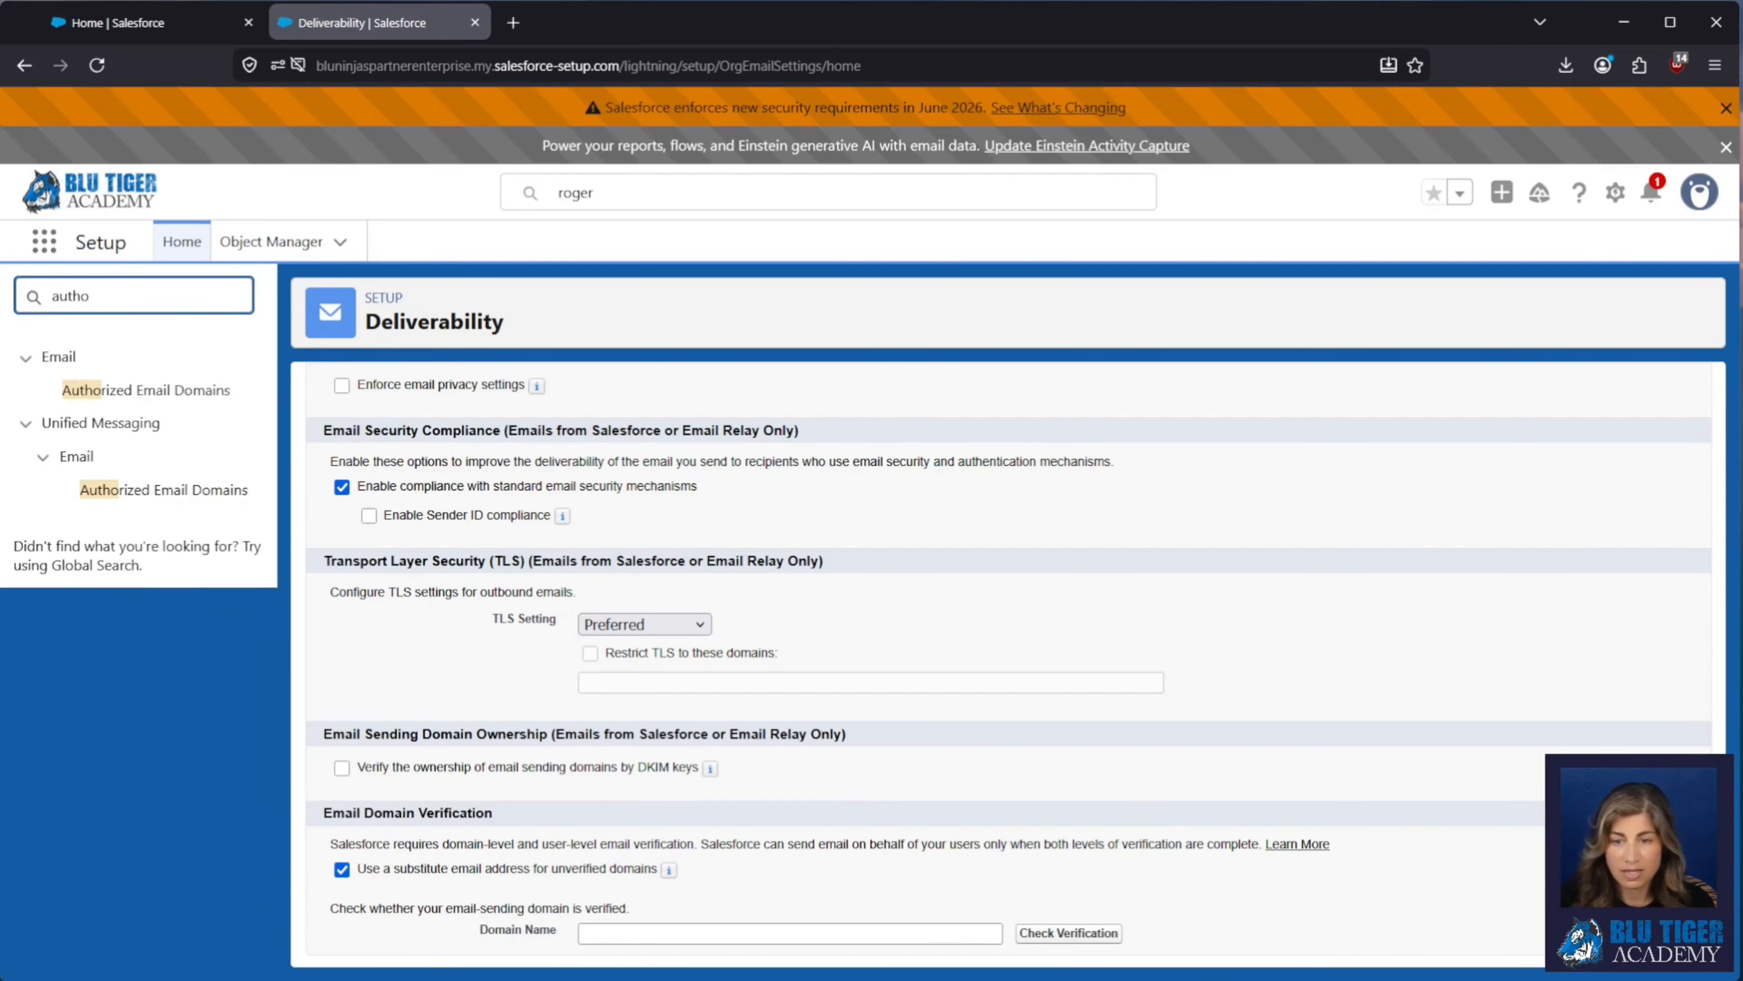
pyautogui.click(113, 391)
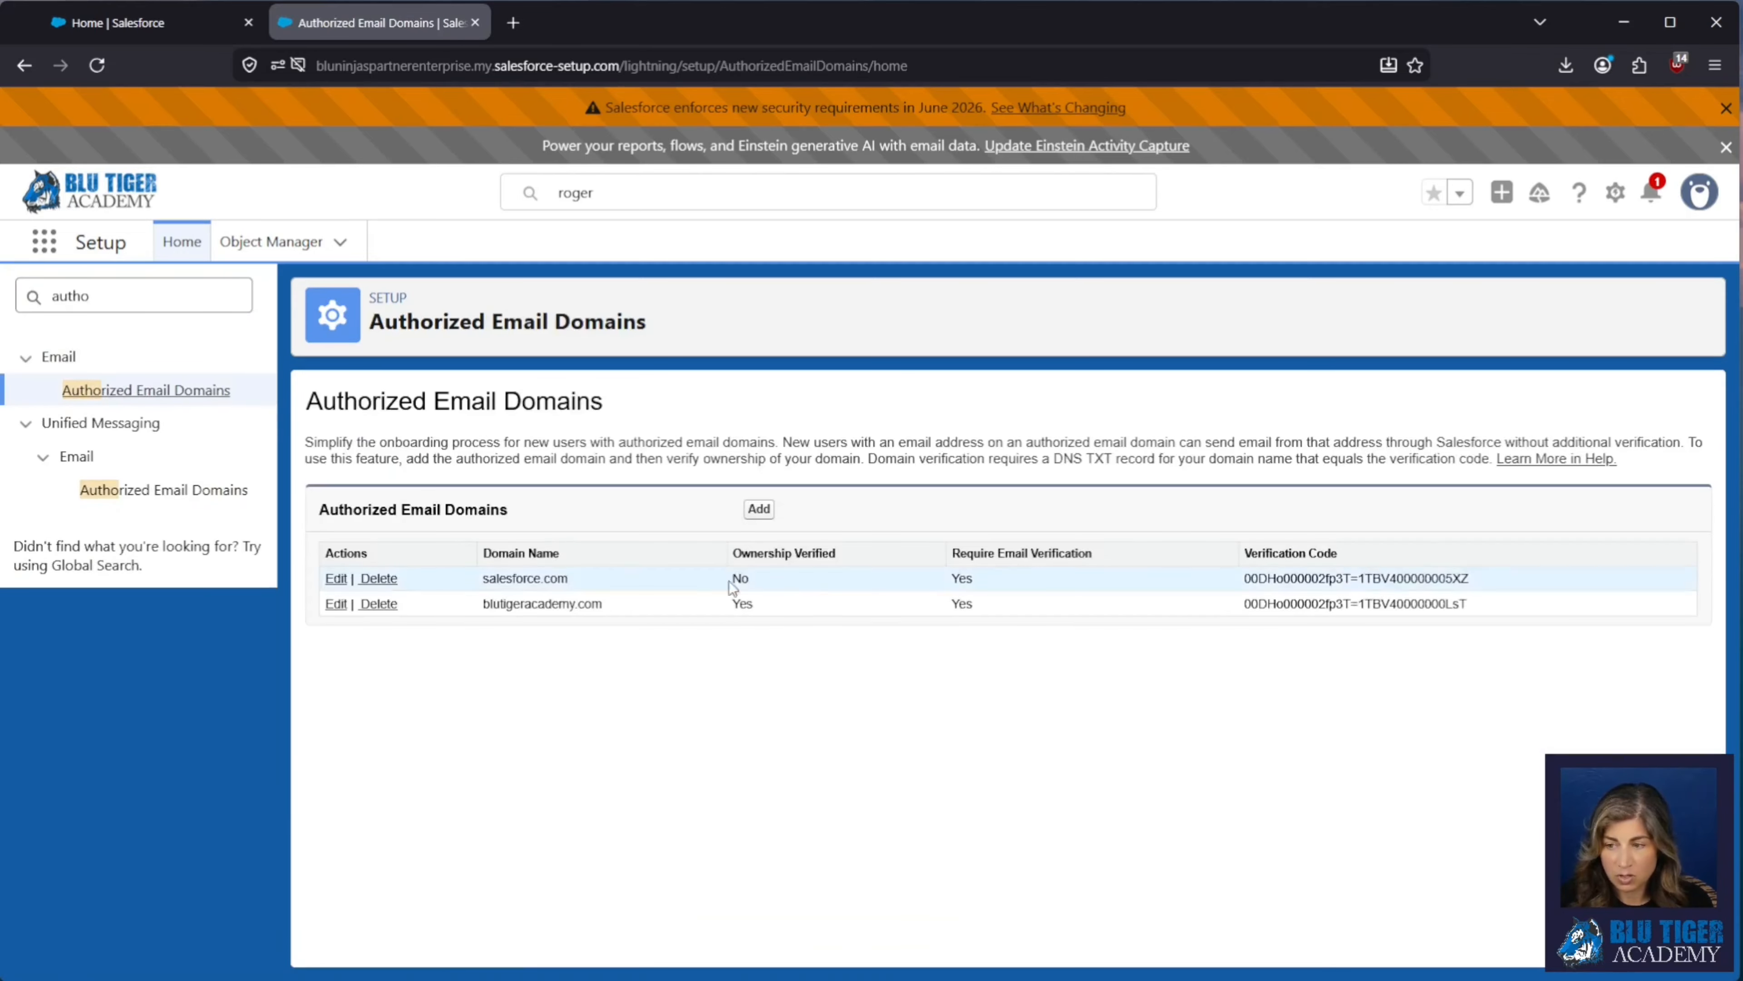
pyautogui.moveTo(1105, 559); pyautogui.dragTo(952, 604)
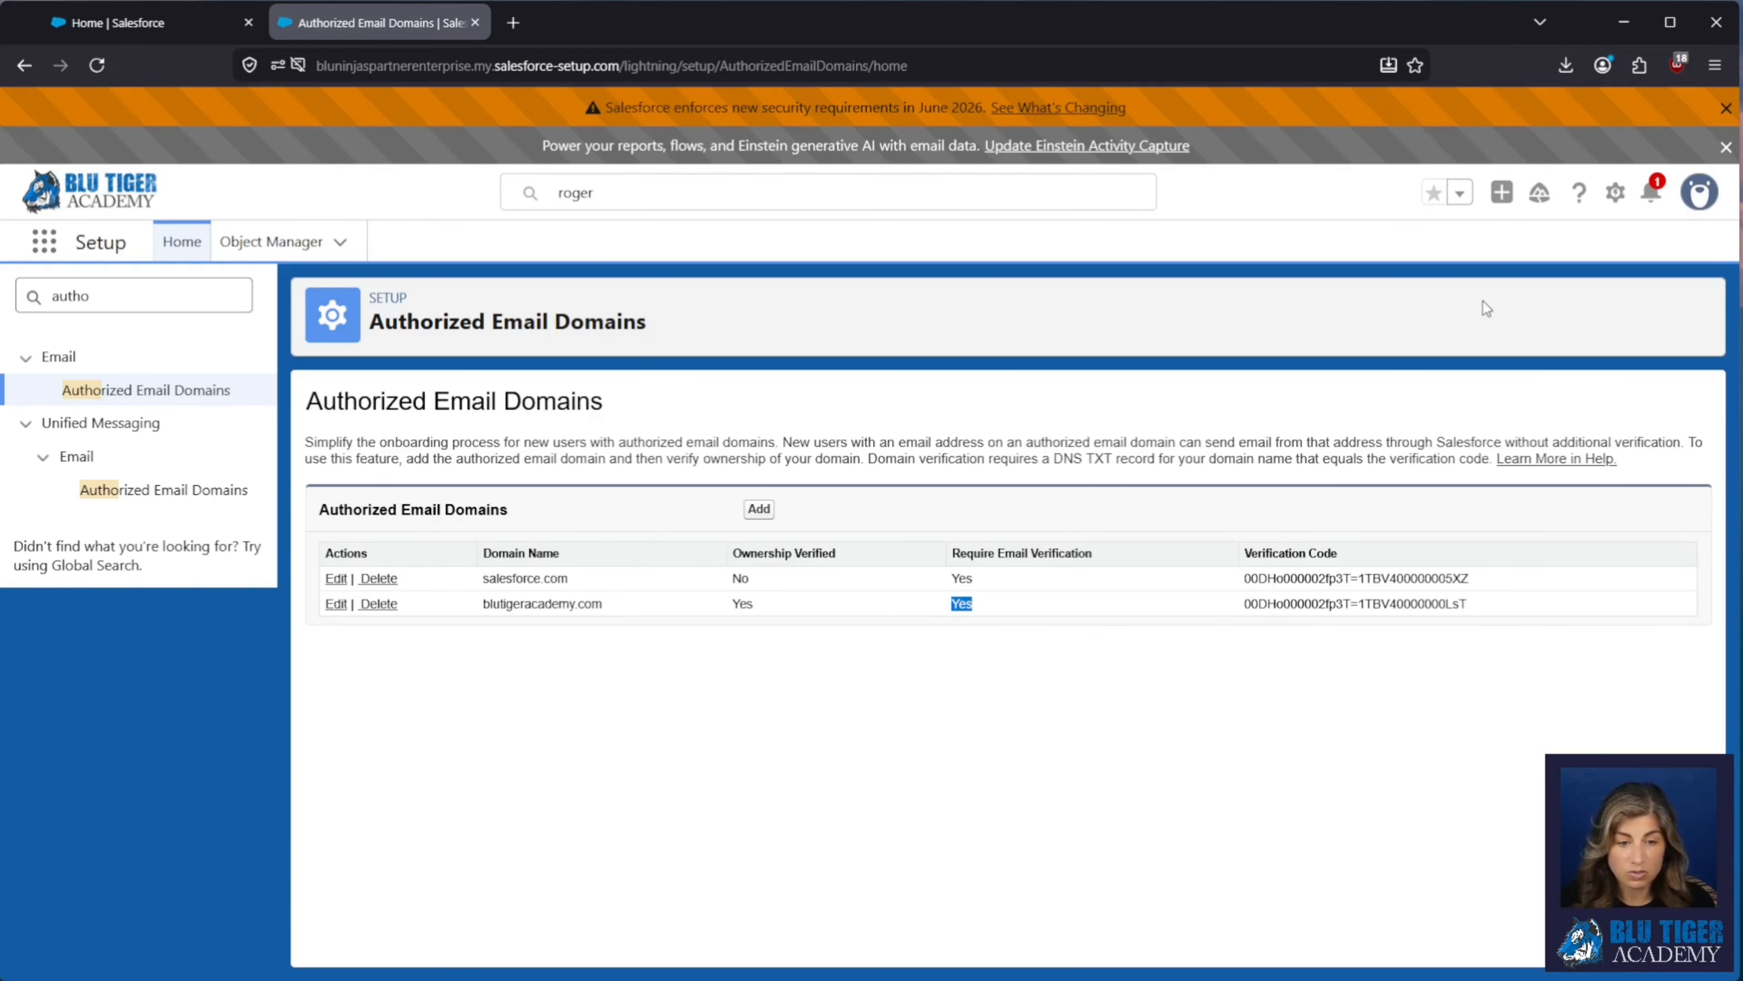
# Open My Email Settings in the personal settings and clear the return email address field without saving.
pyautogui.click(1698, 206)
pyautogui.click(1369, 298)
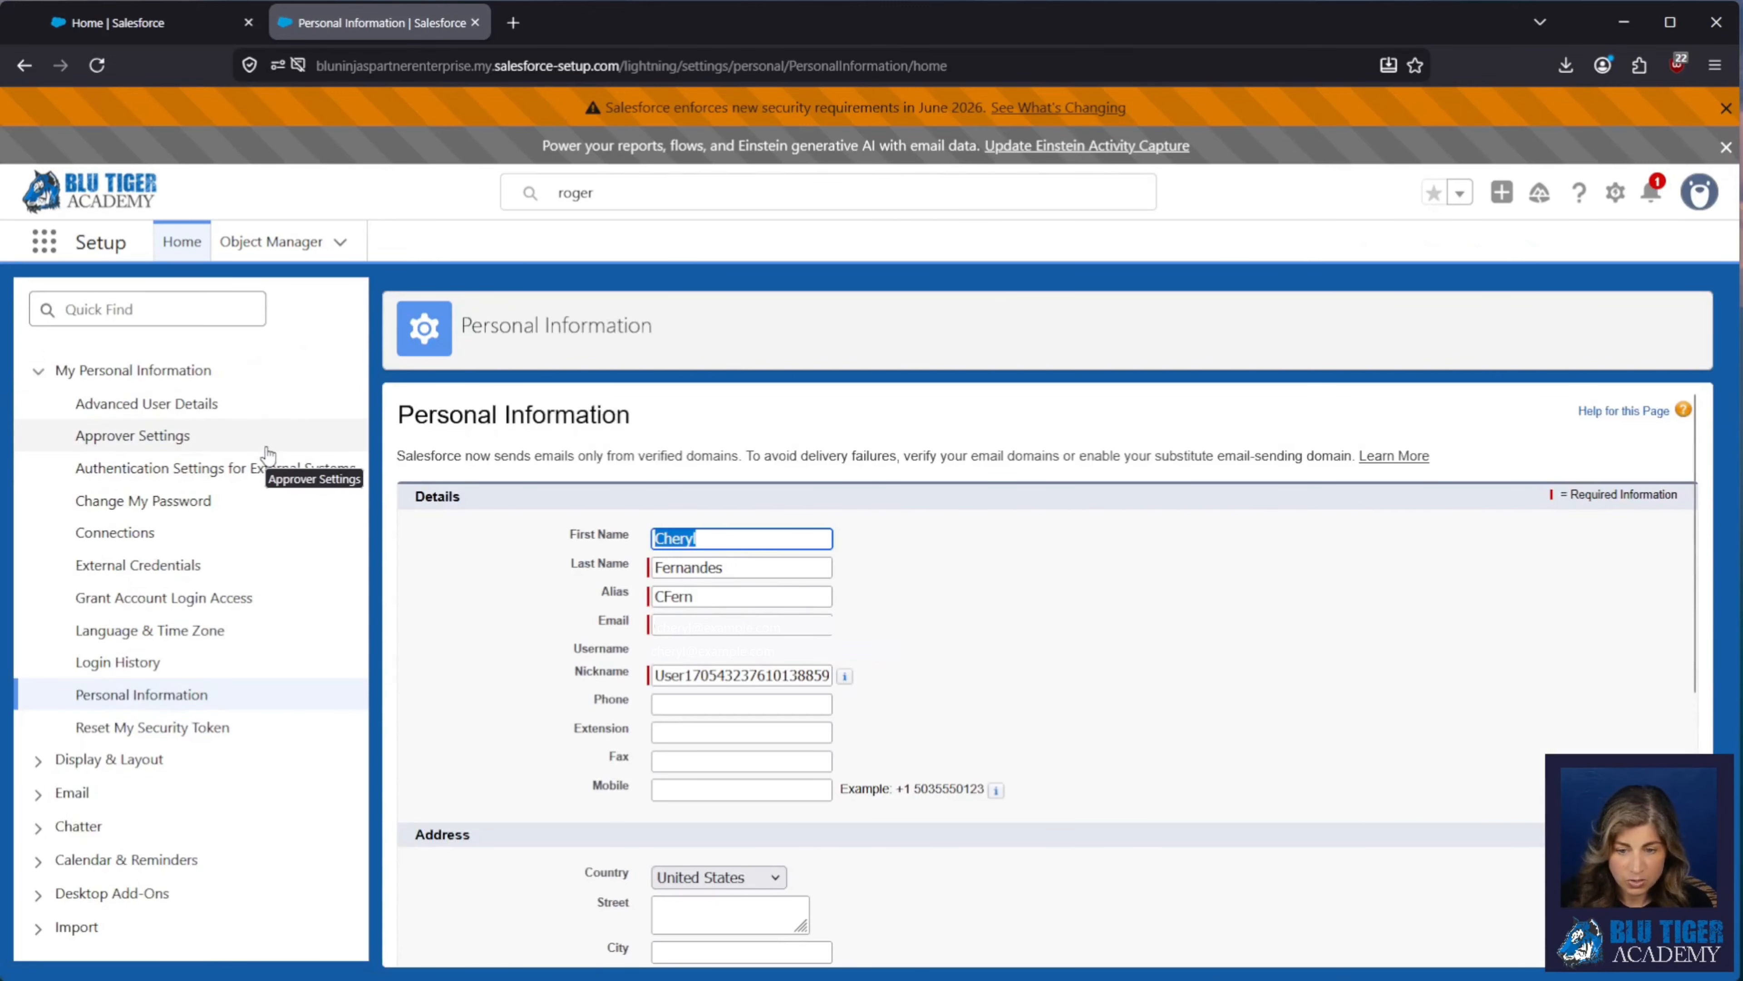
pyautogui.click(37, 793)
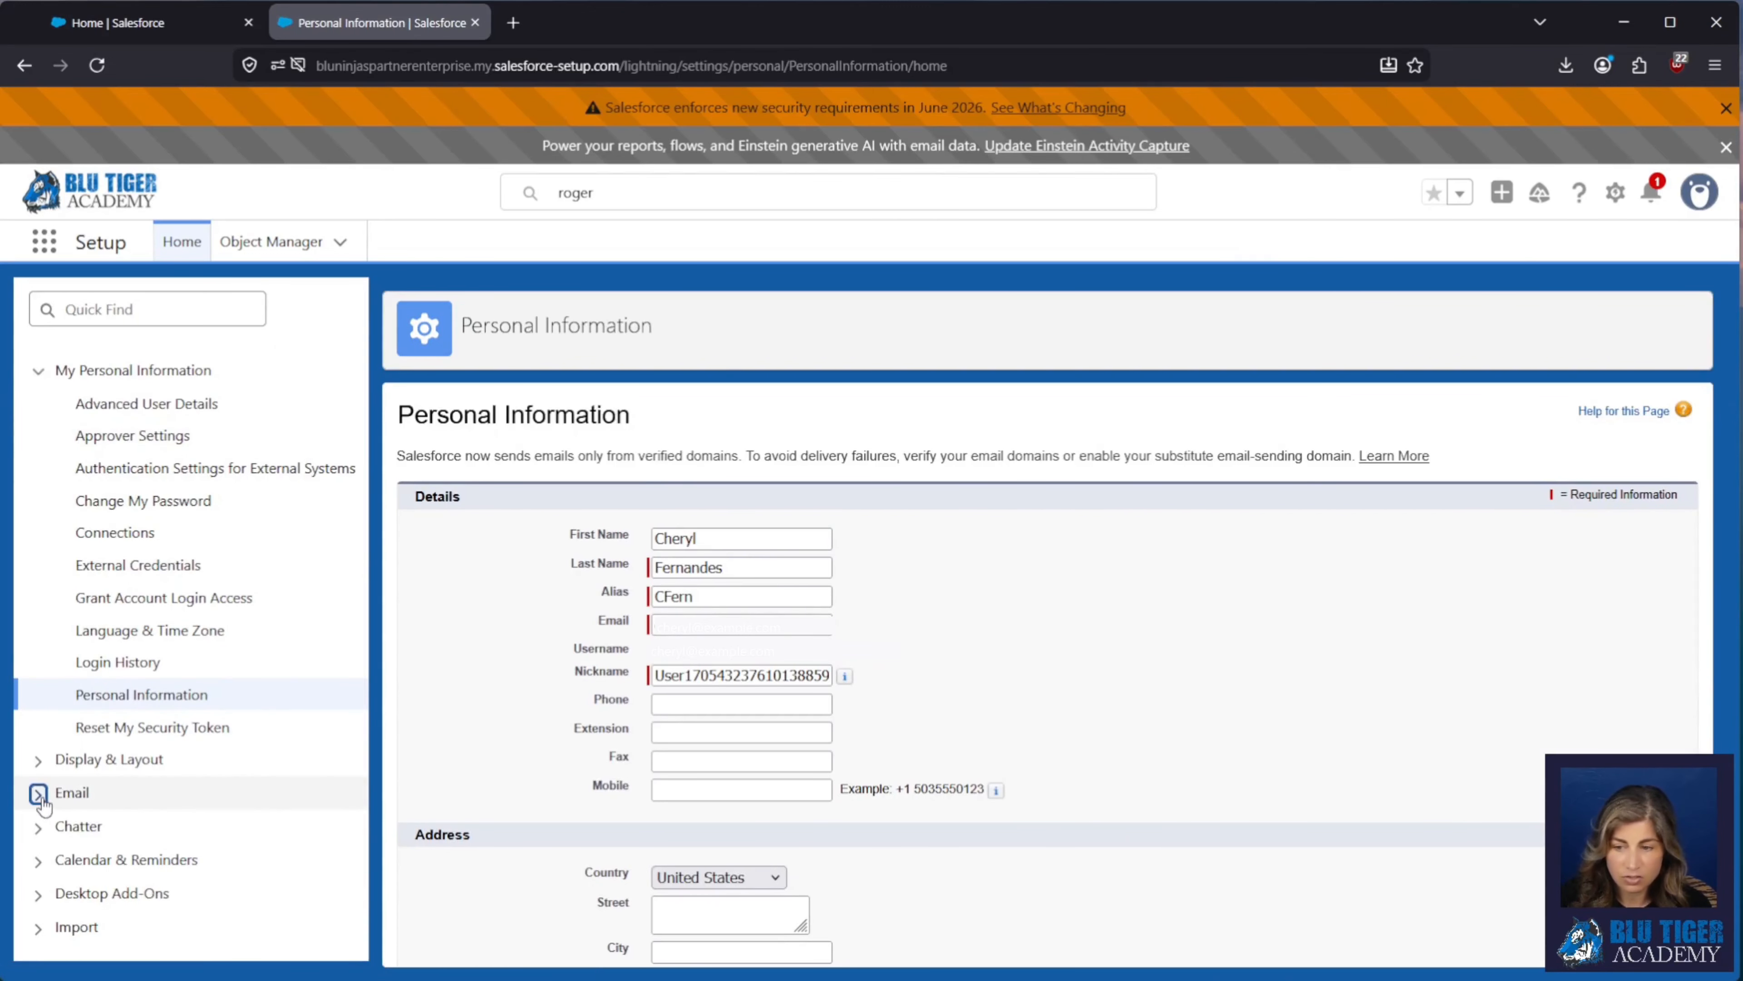
pyautogui.click(153, 821)
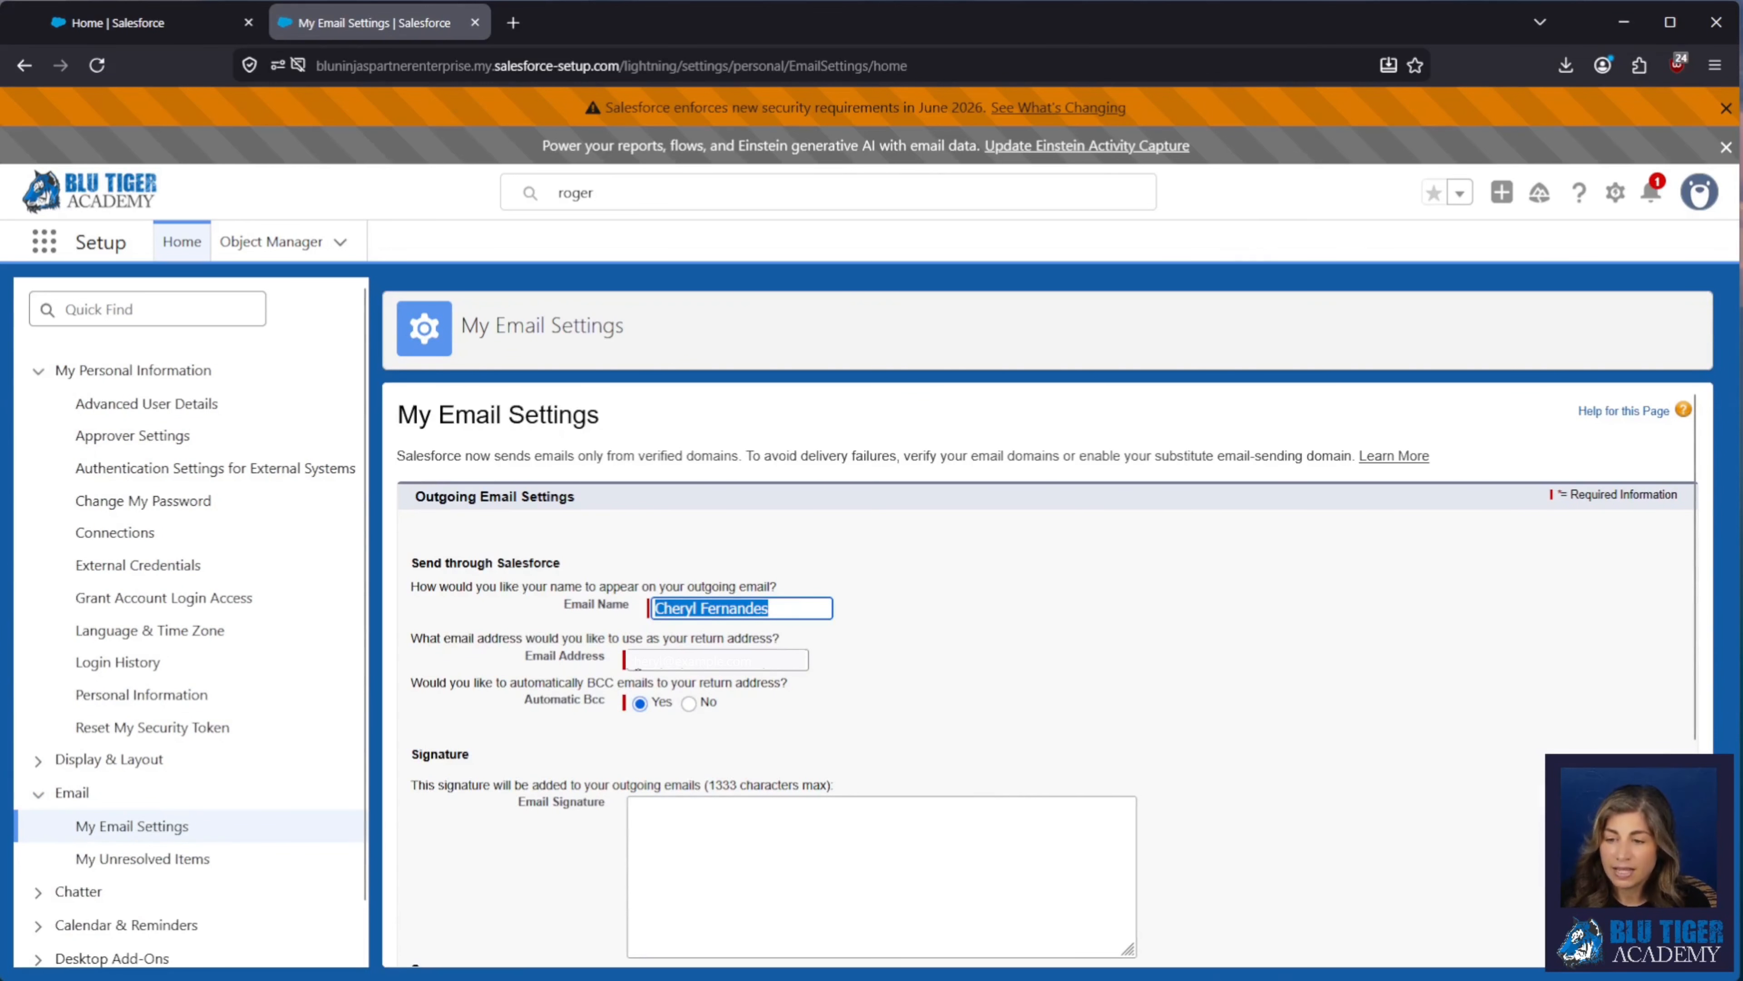
pyautogui.click(636, 661)
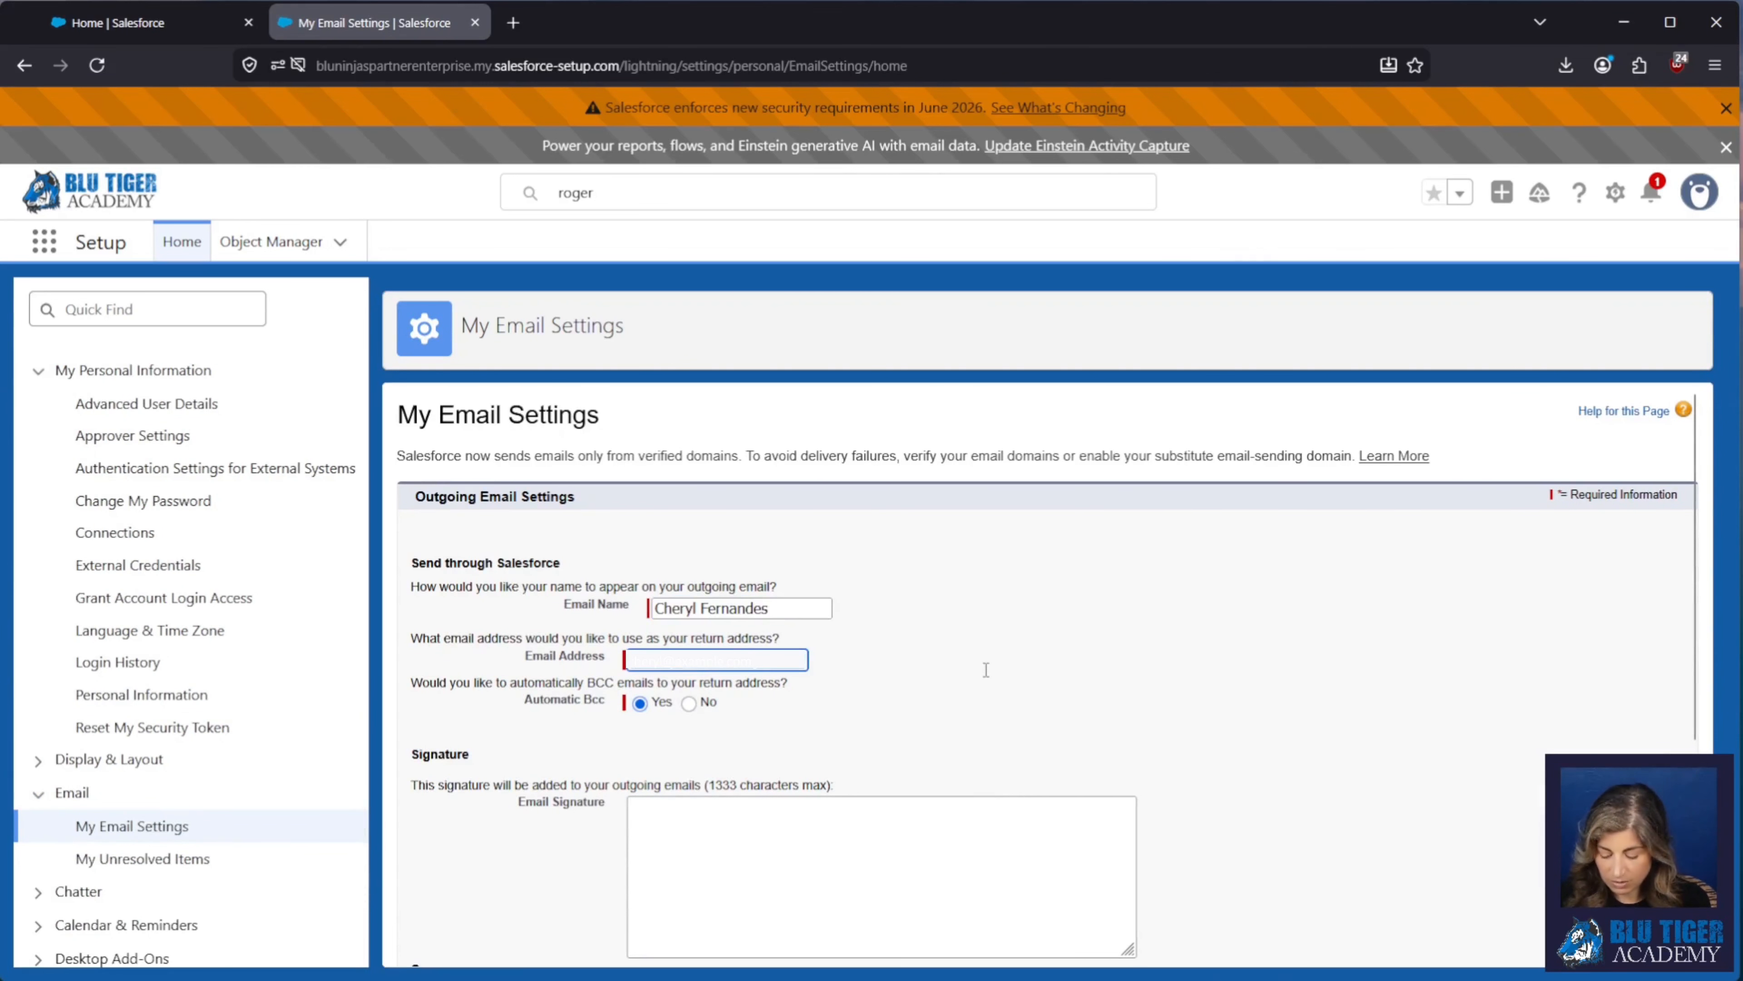
pyautogui.press('BackSpace')
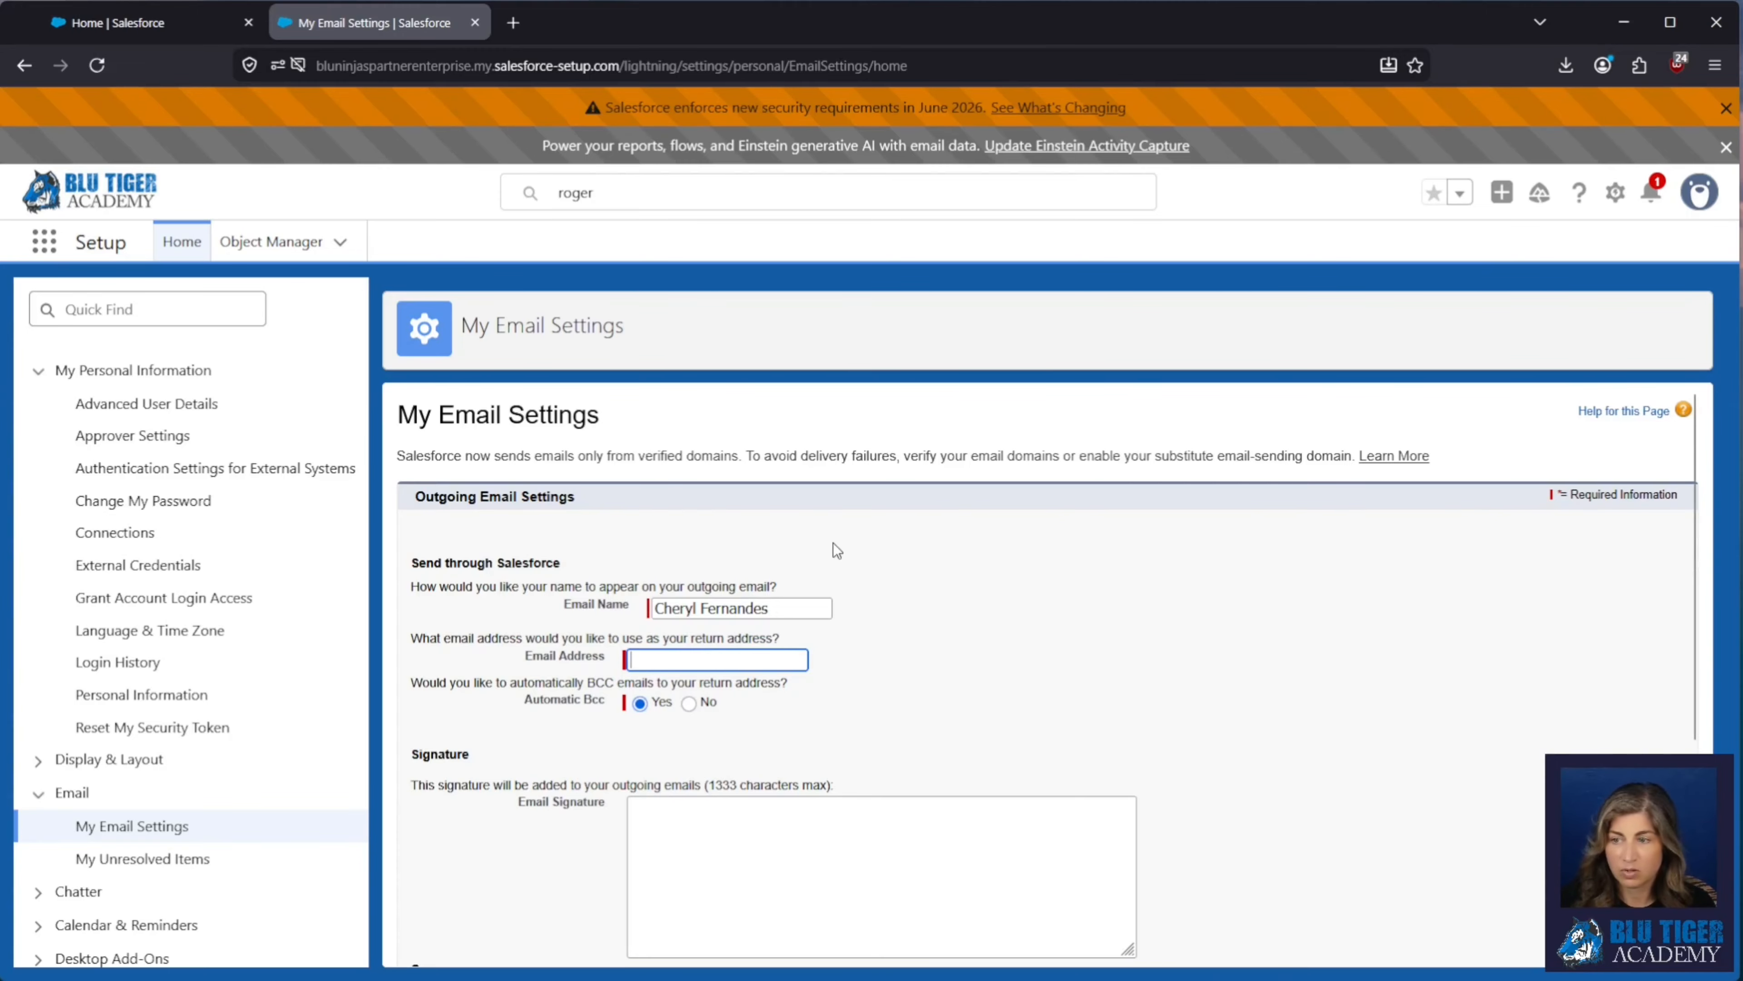
# Open Setup in a new tab and find the Classic Email Templates page.
pyautogui.click(1616, 194)
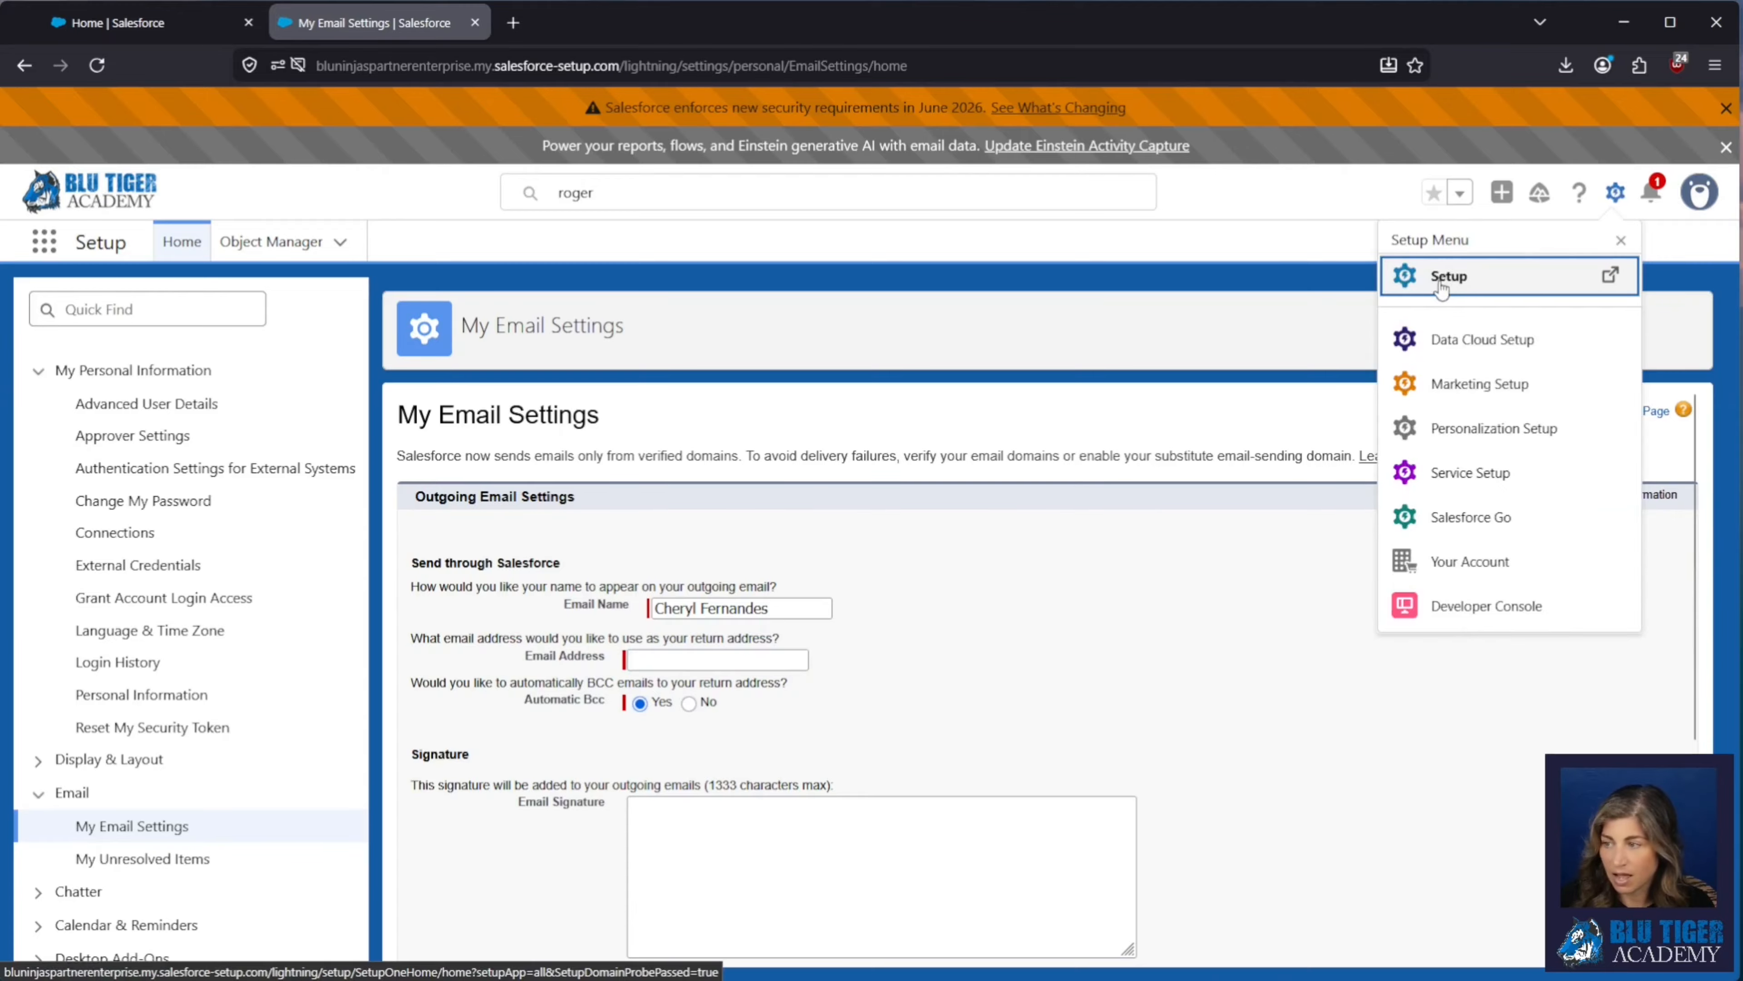
pyautogui.click(1444, 278)
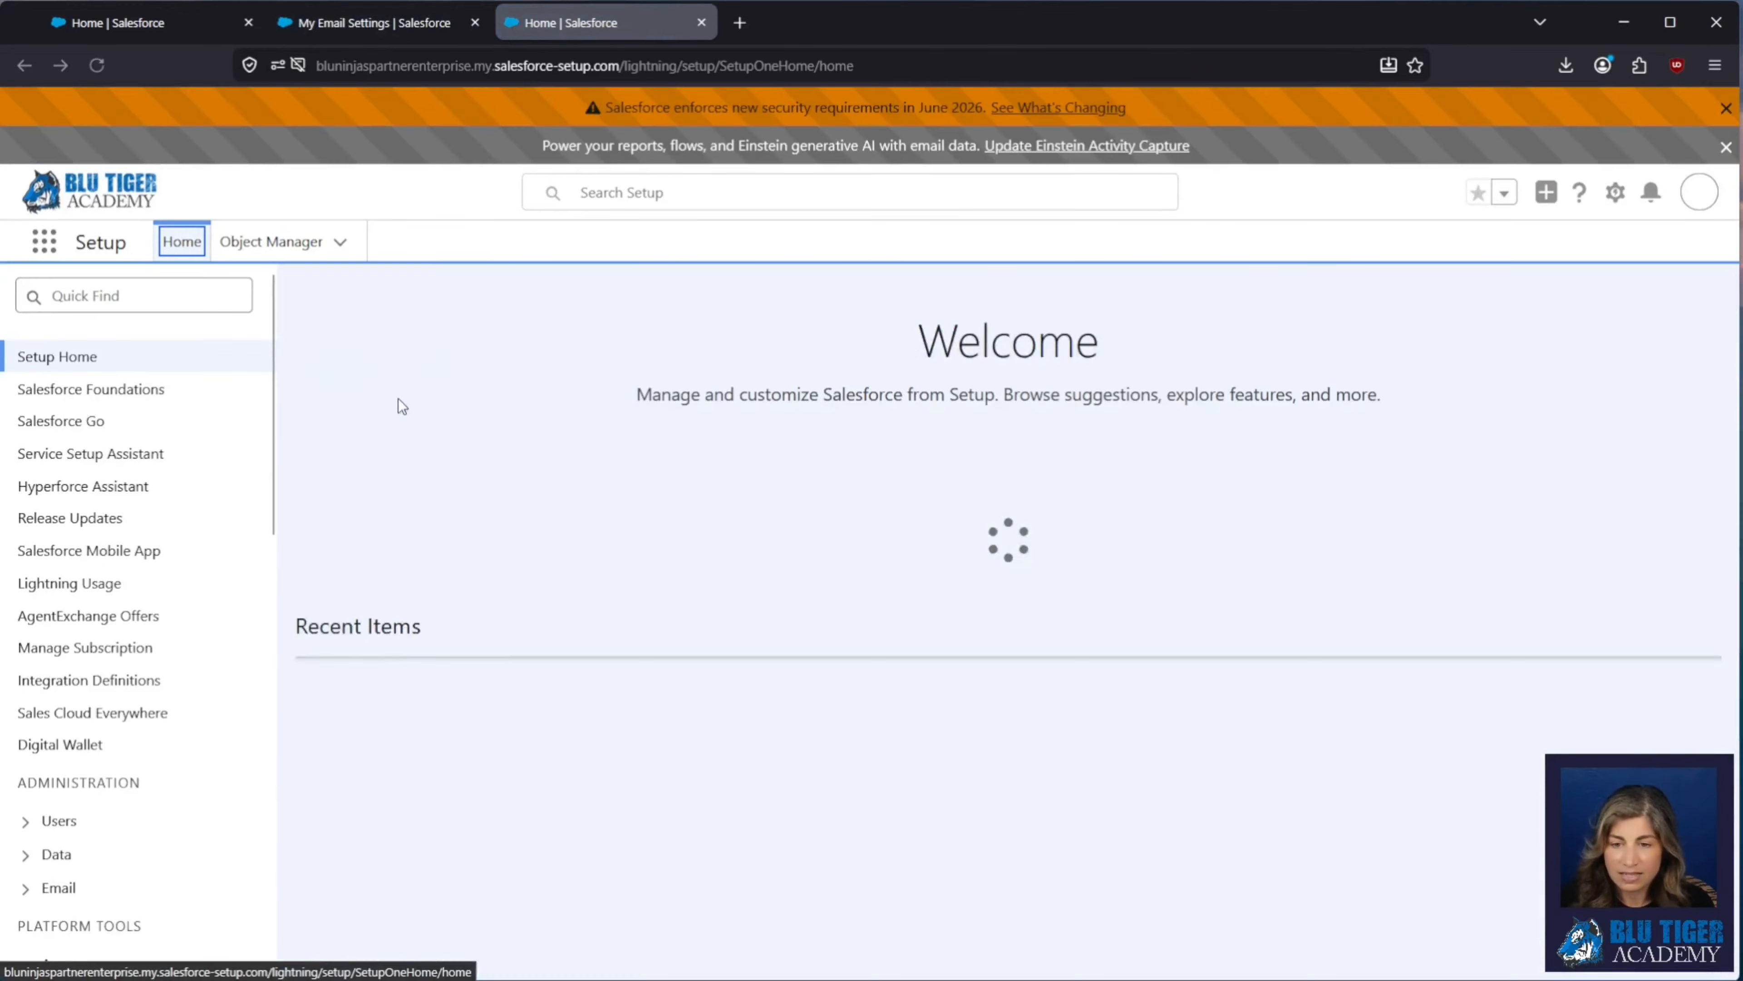
pyautogui.click(95, 296)
pyautogui.write('classic')
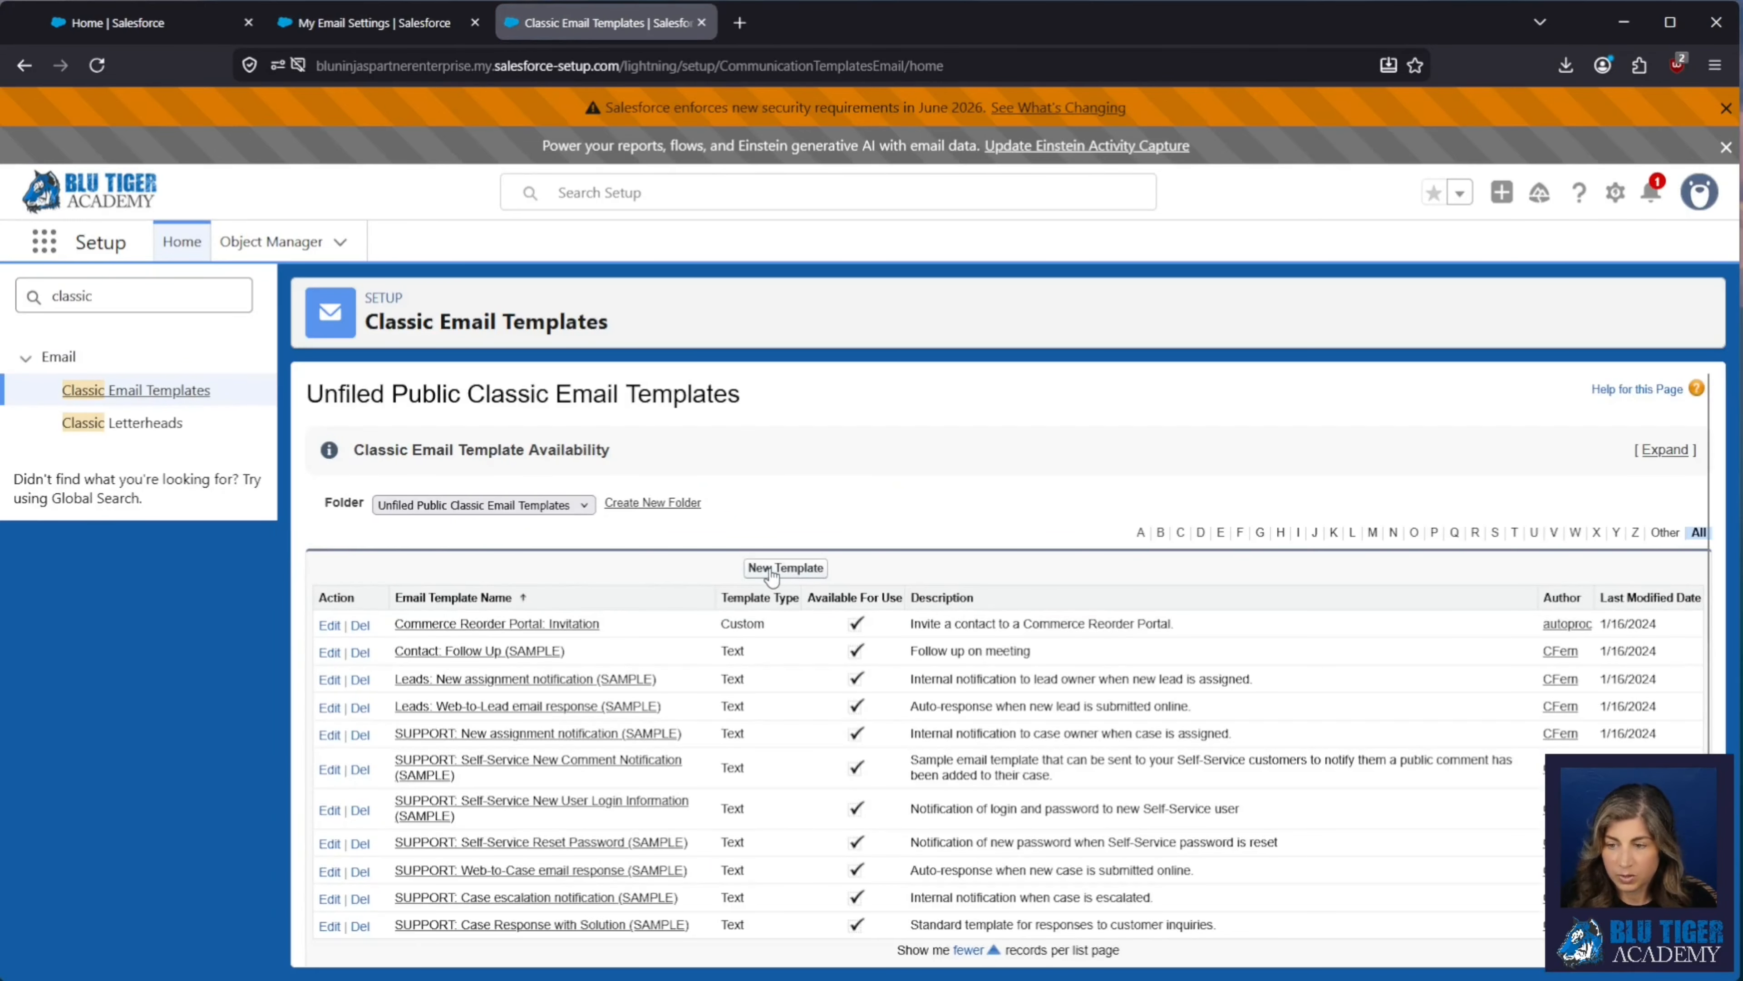
# Start a new email template of type HTML (using Classic Letterhead).
pyautogui.click(770, 569)
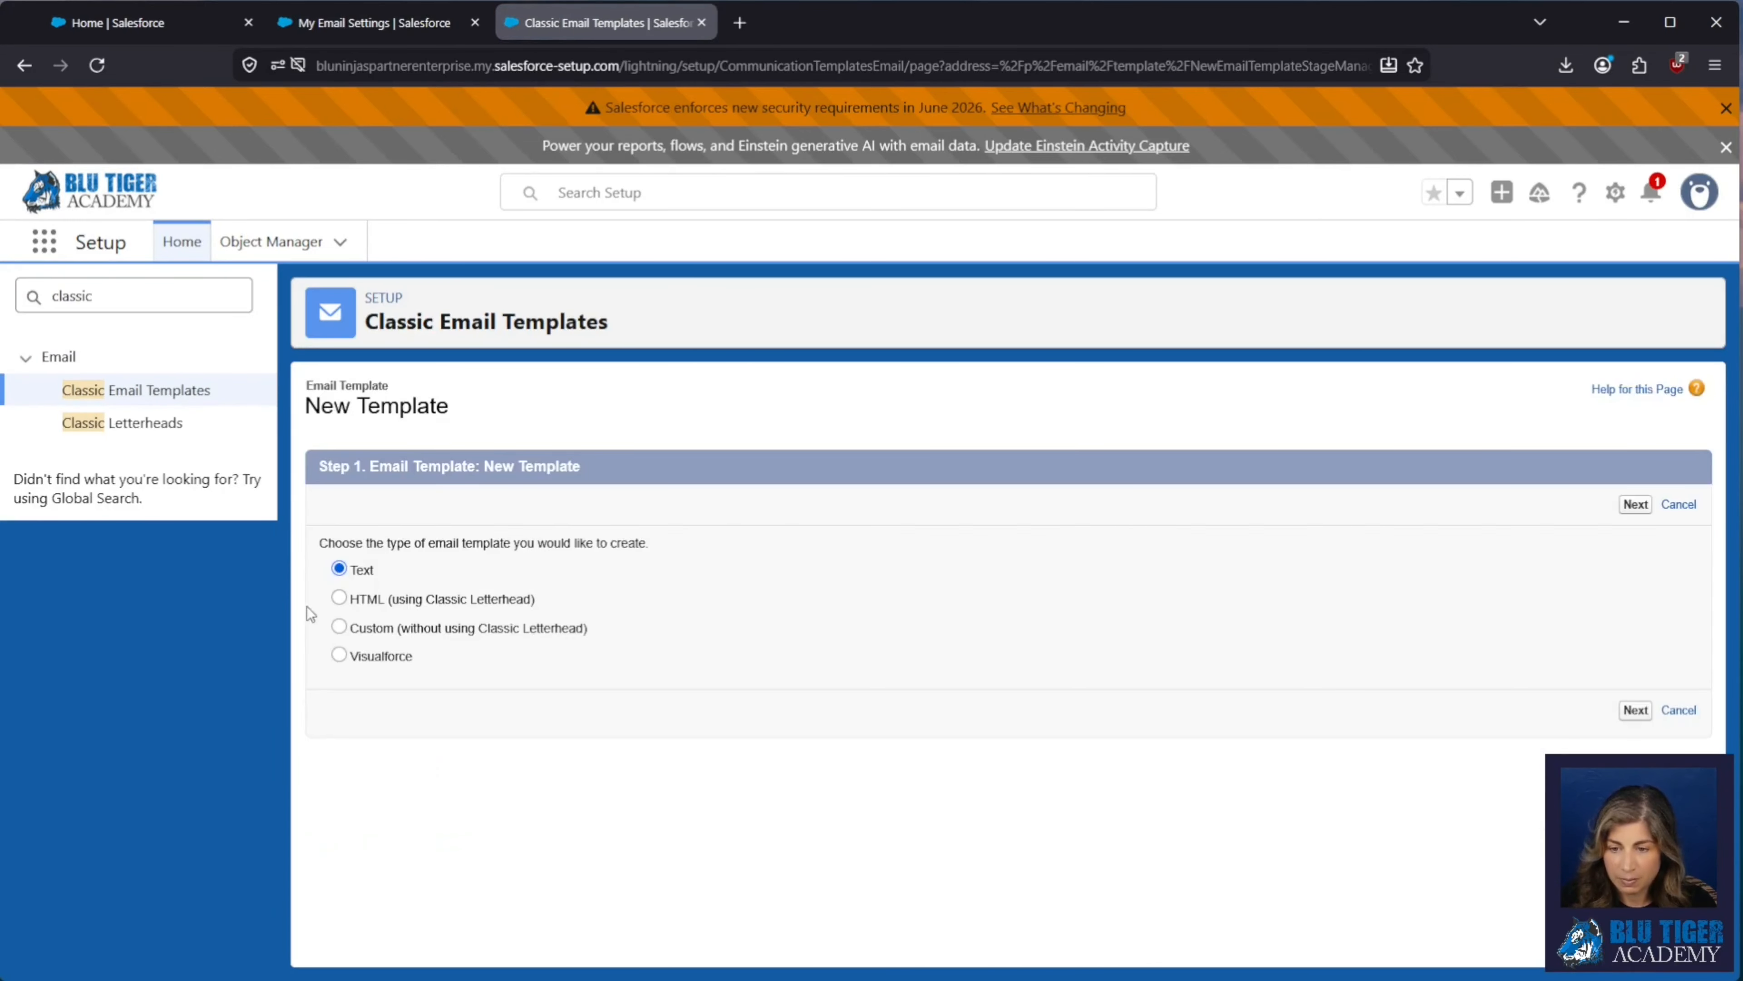
pyautogui.click(339, 597)
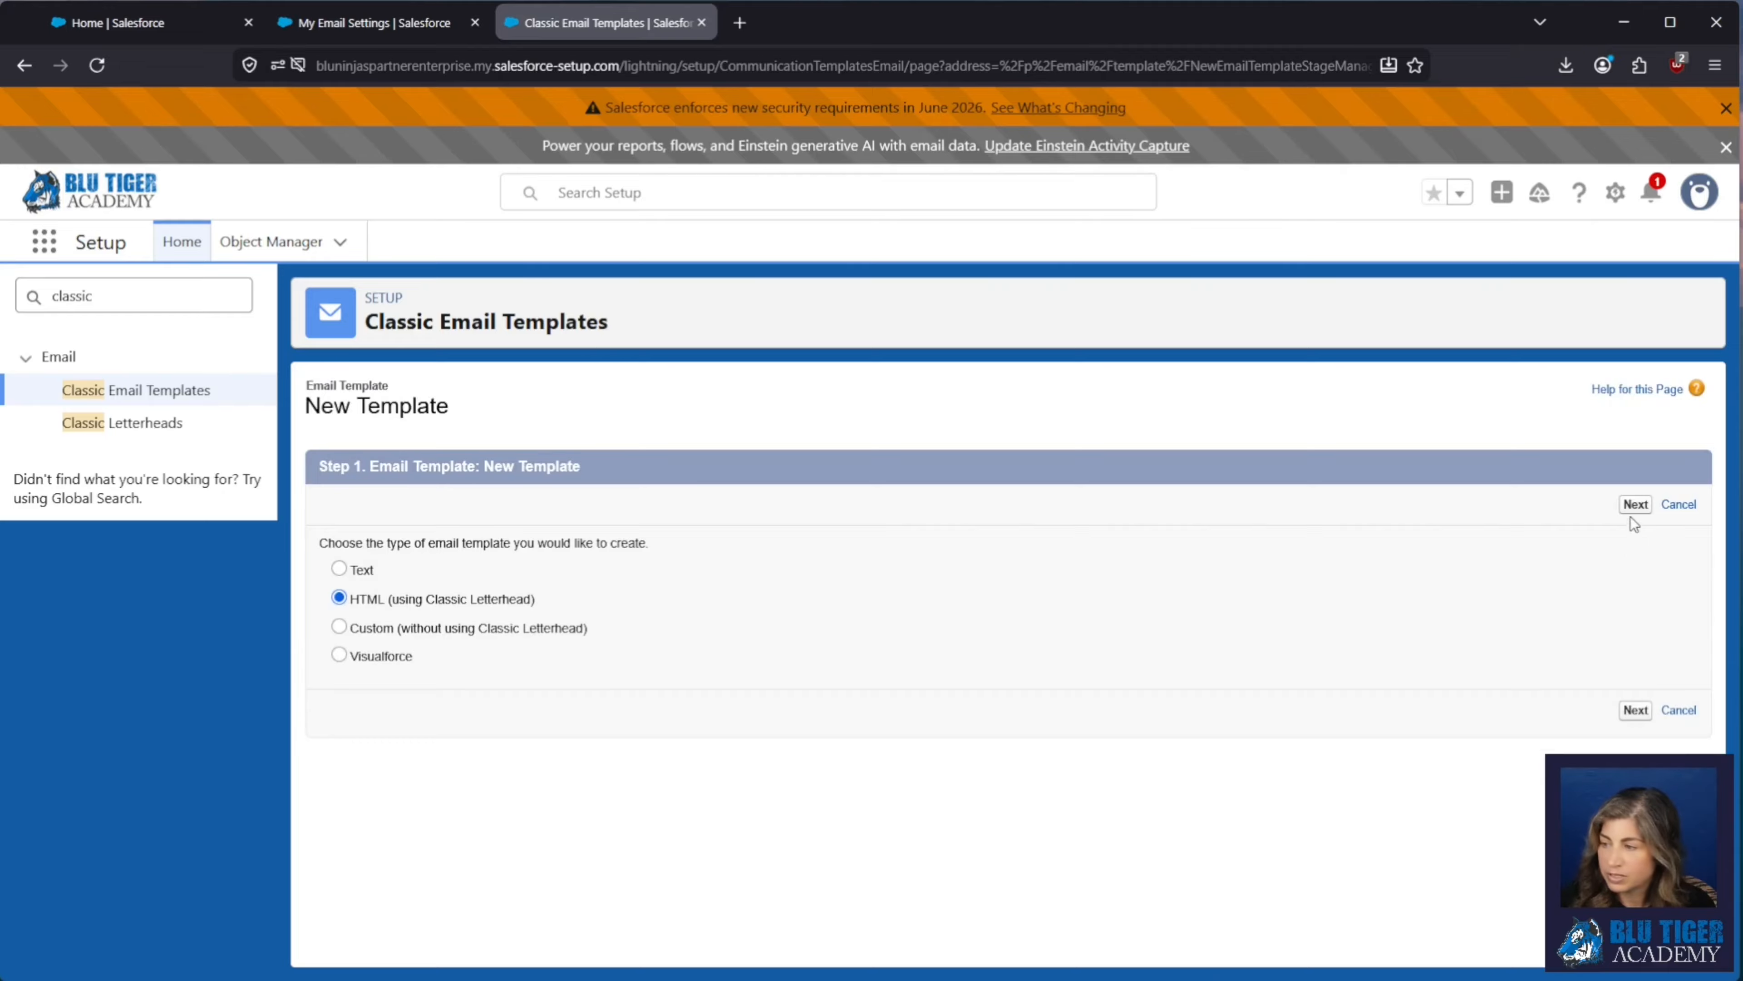
pyautogui.click(1635, 504)
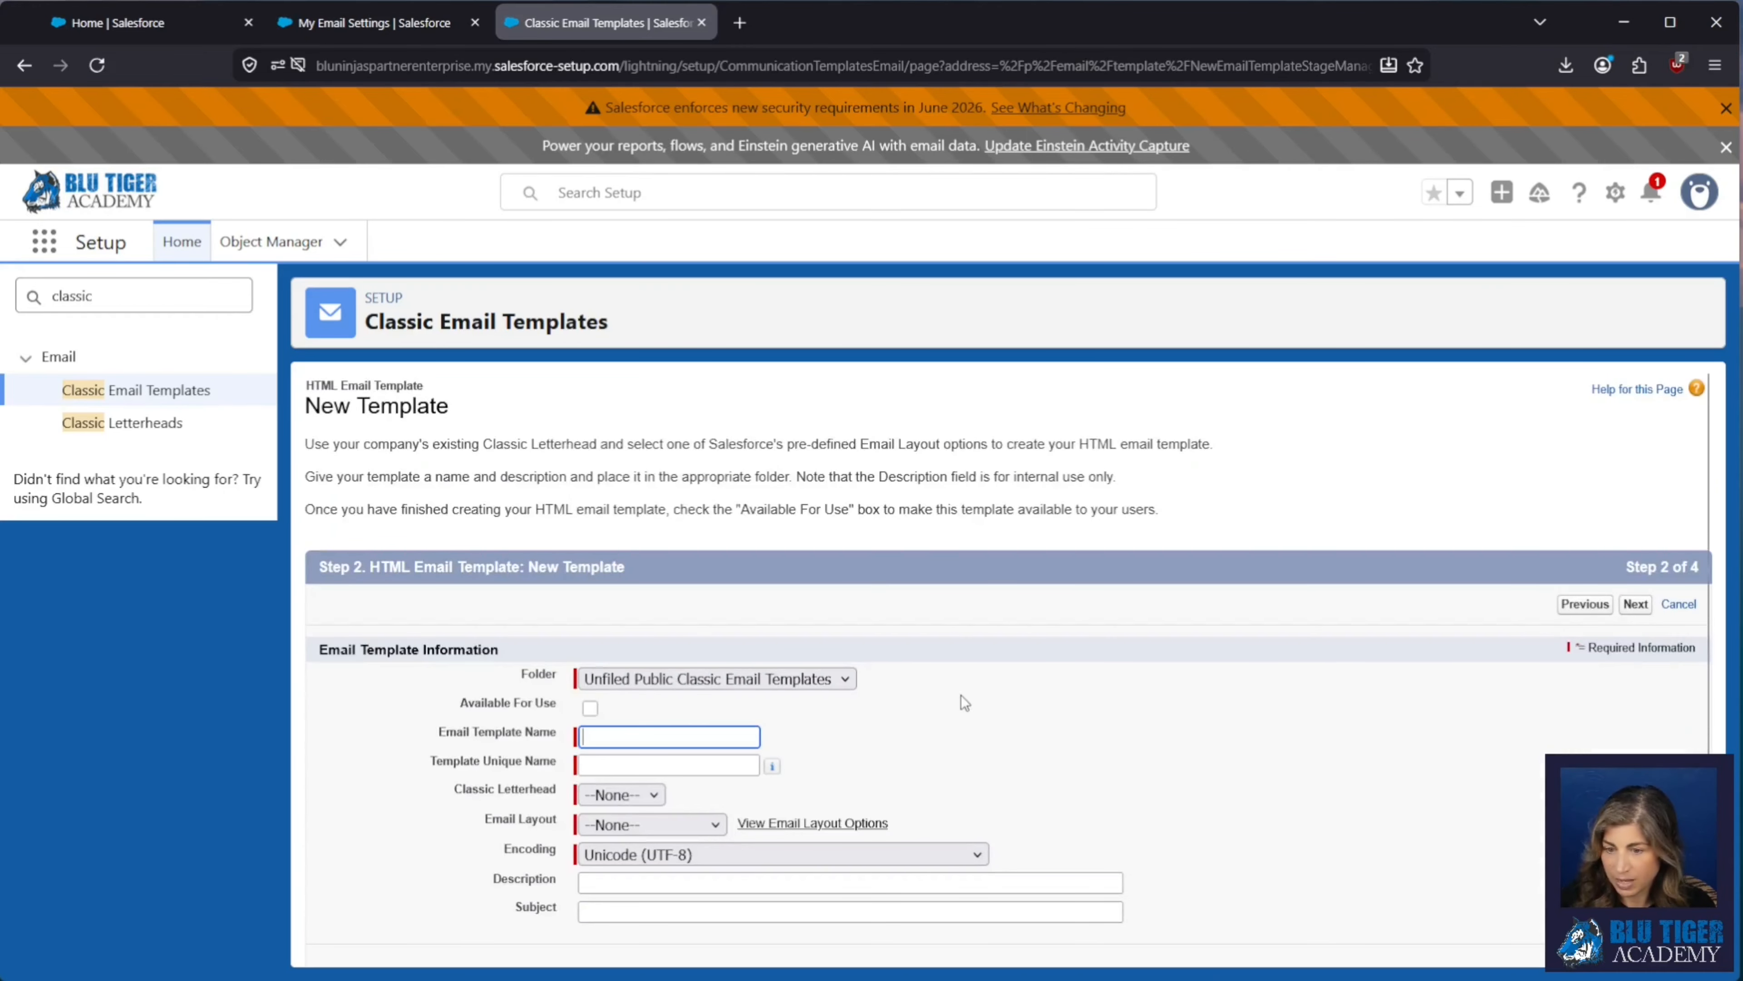
# Name the template "Email Verification for Unverified Users" and make it available for use.
pyautogui.click(611, 738)
pyautogui.hotkey('ctrl', 'v')
pyautogui.click(621, 711)
pyautogui.click(590, 708)
pyautogui.moveTo(461, 705); pyautogui.dragTo(508, 709)
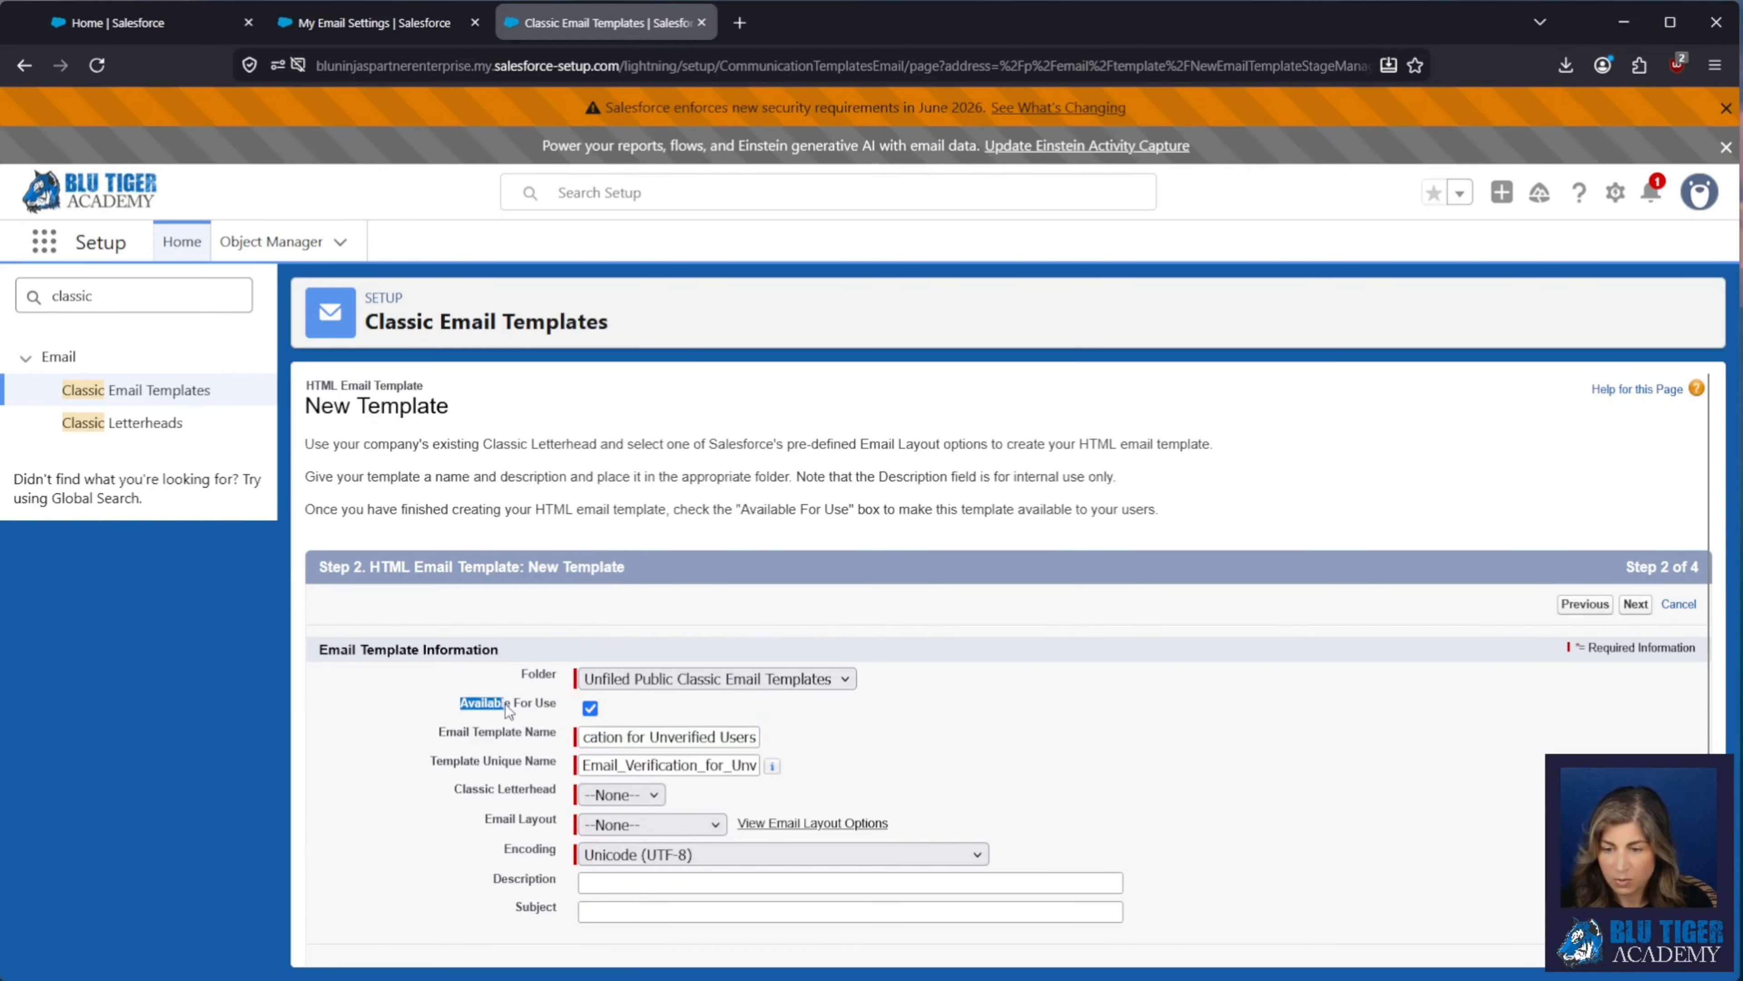
# Set the template's Classic Letterhead to Blank and its Email Layout to Free Form Letter.
pyautogui.click(617, 795)
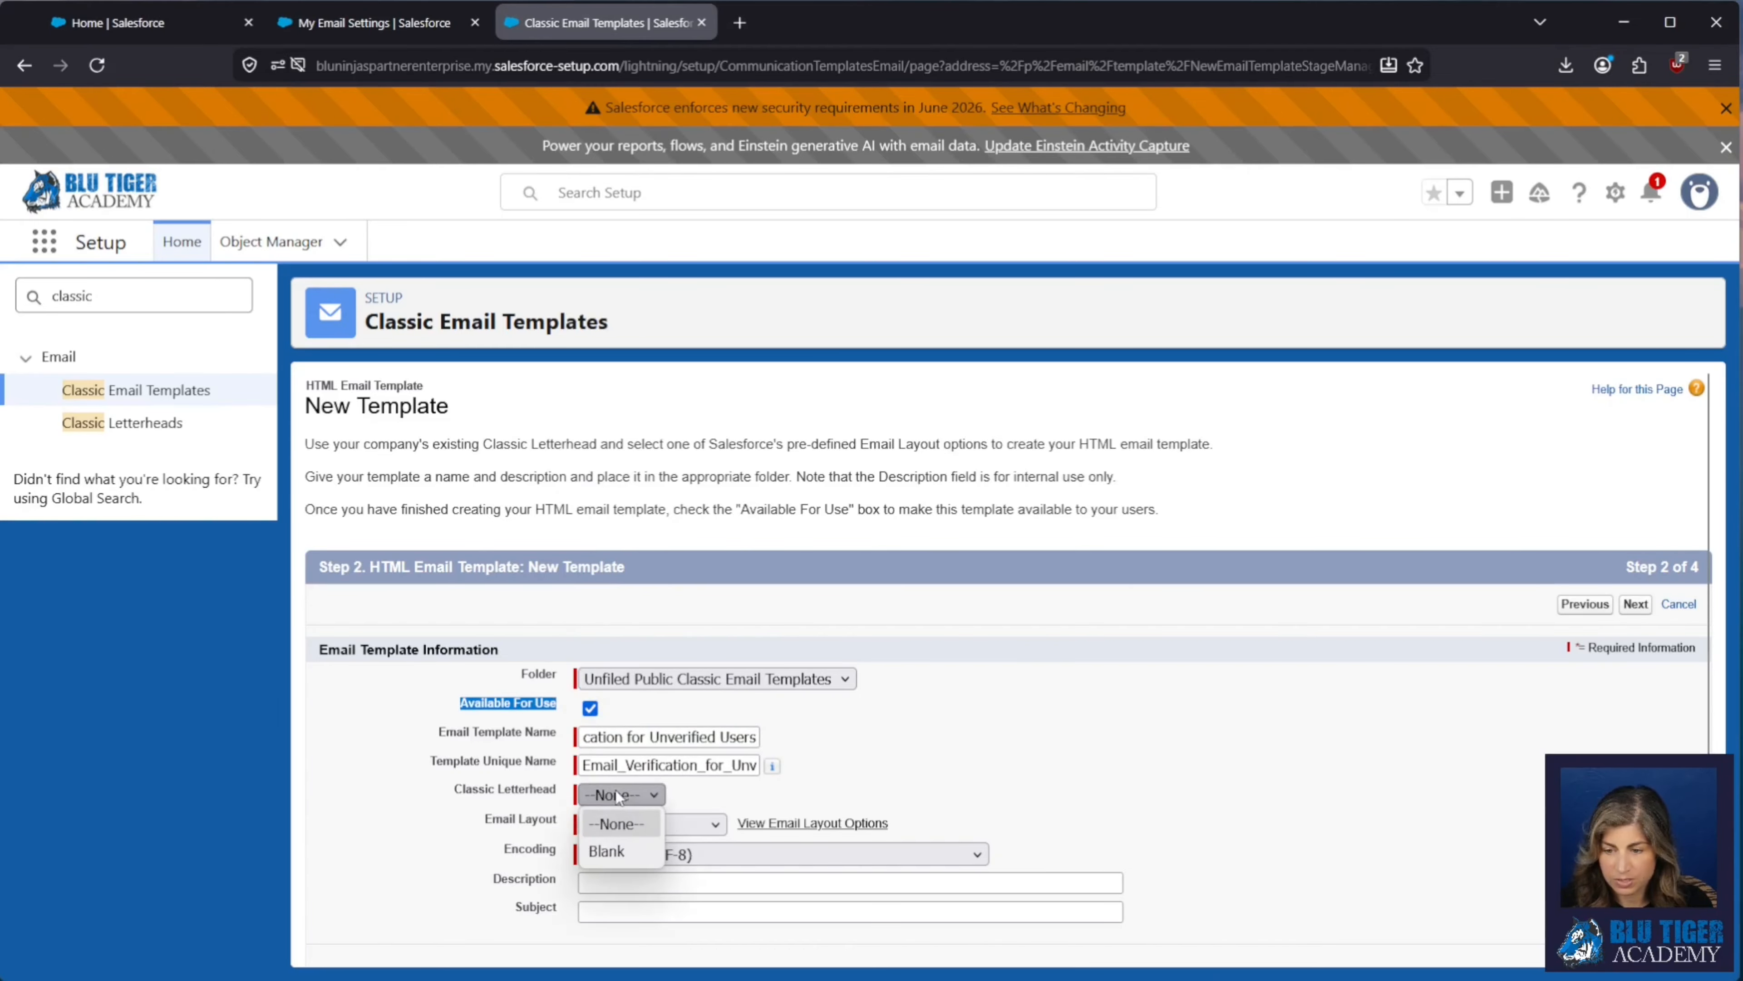
pyautogui.click(619, 859)
pyautogui.click(617, 821)
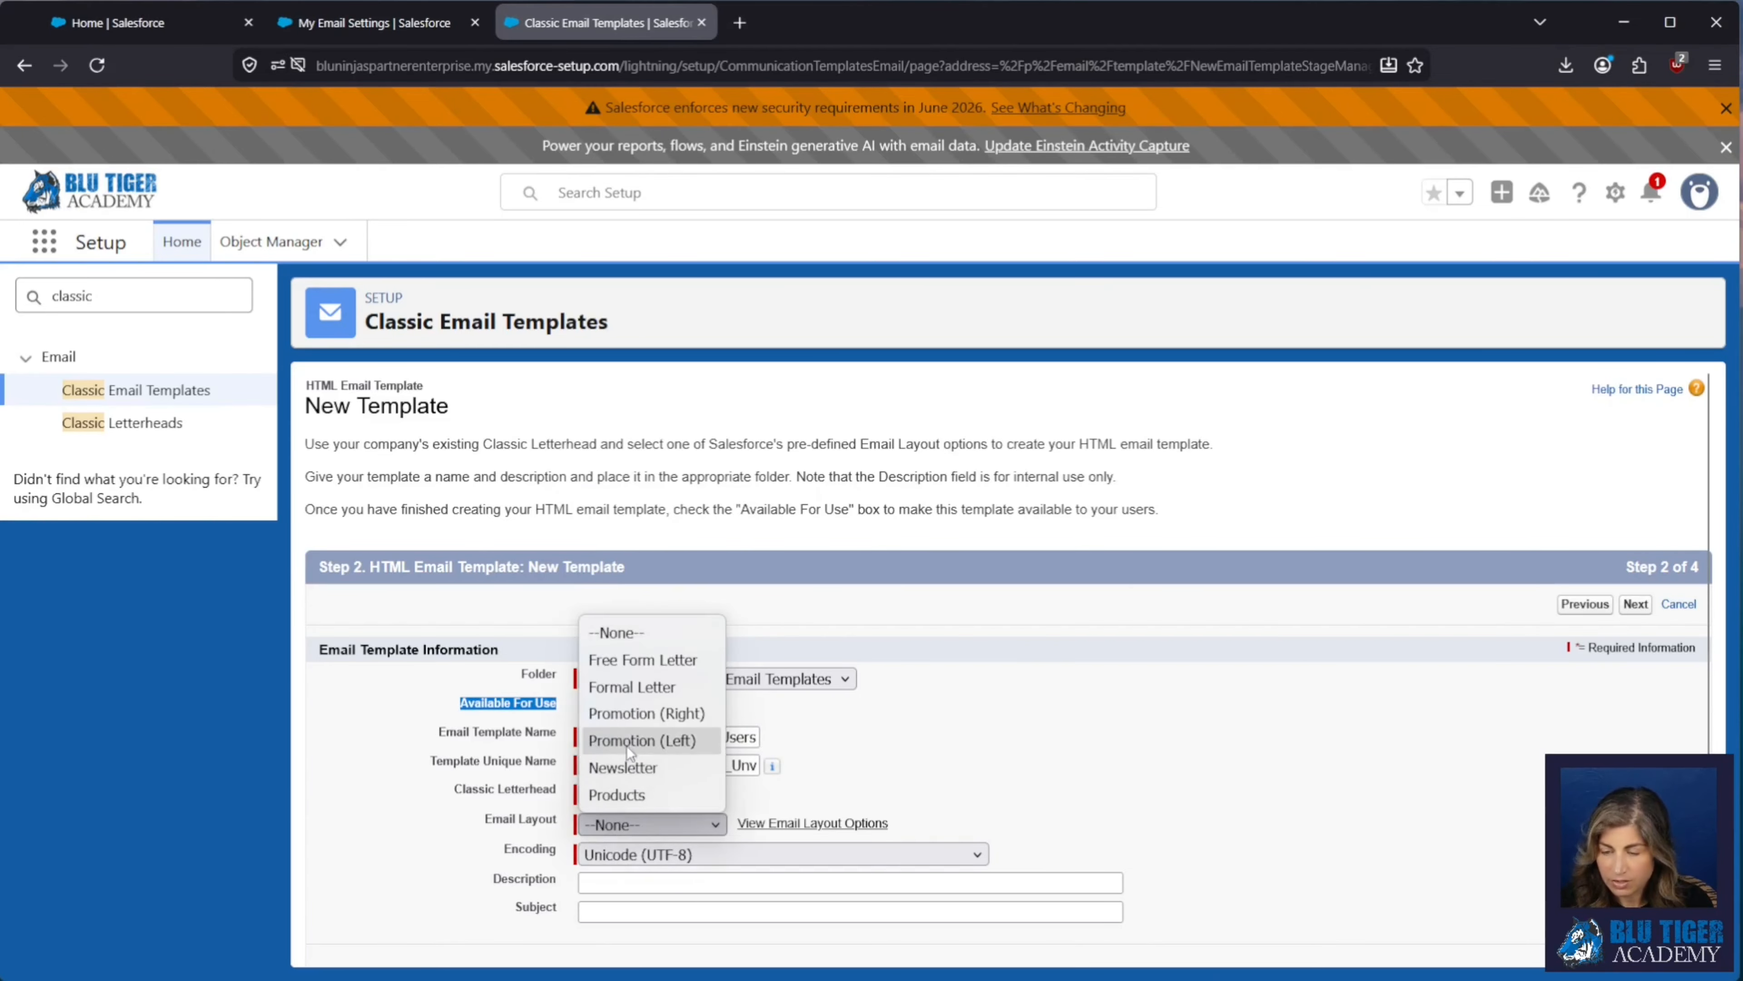
pyautogui.click(626, 661)
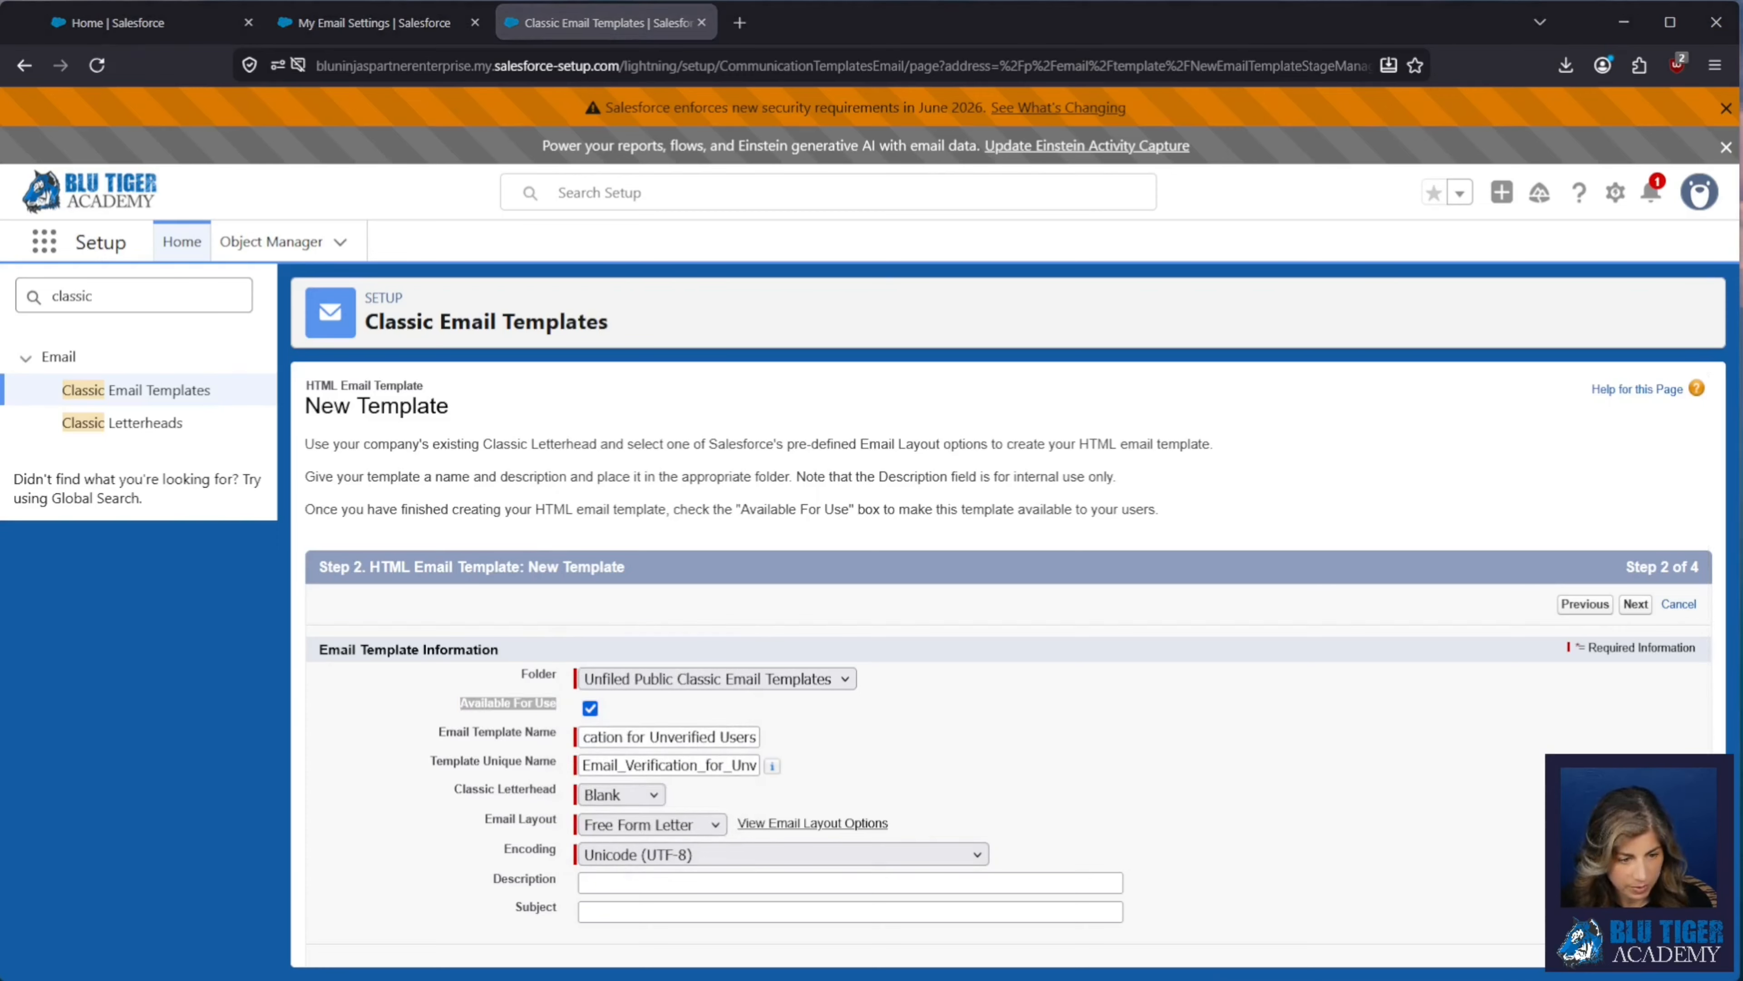
# Set the description to "Email that users receive to verify their email address." and the subject to "ACTION REQUIRED: Please Verify Your Email Address".
pyautogui.doubleClick(593, 885)
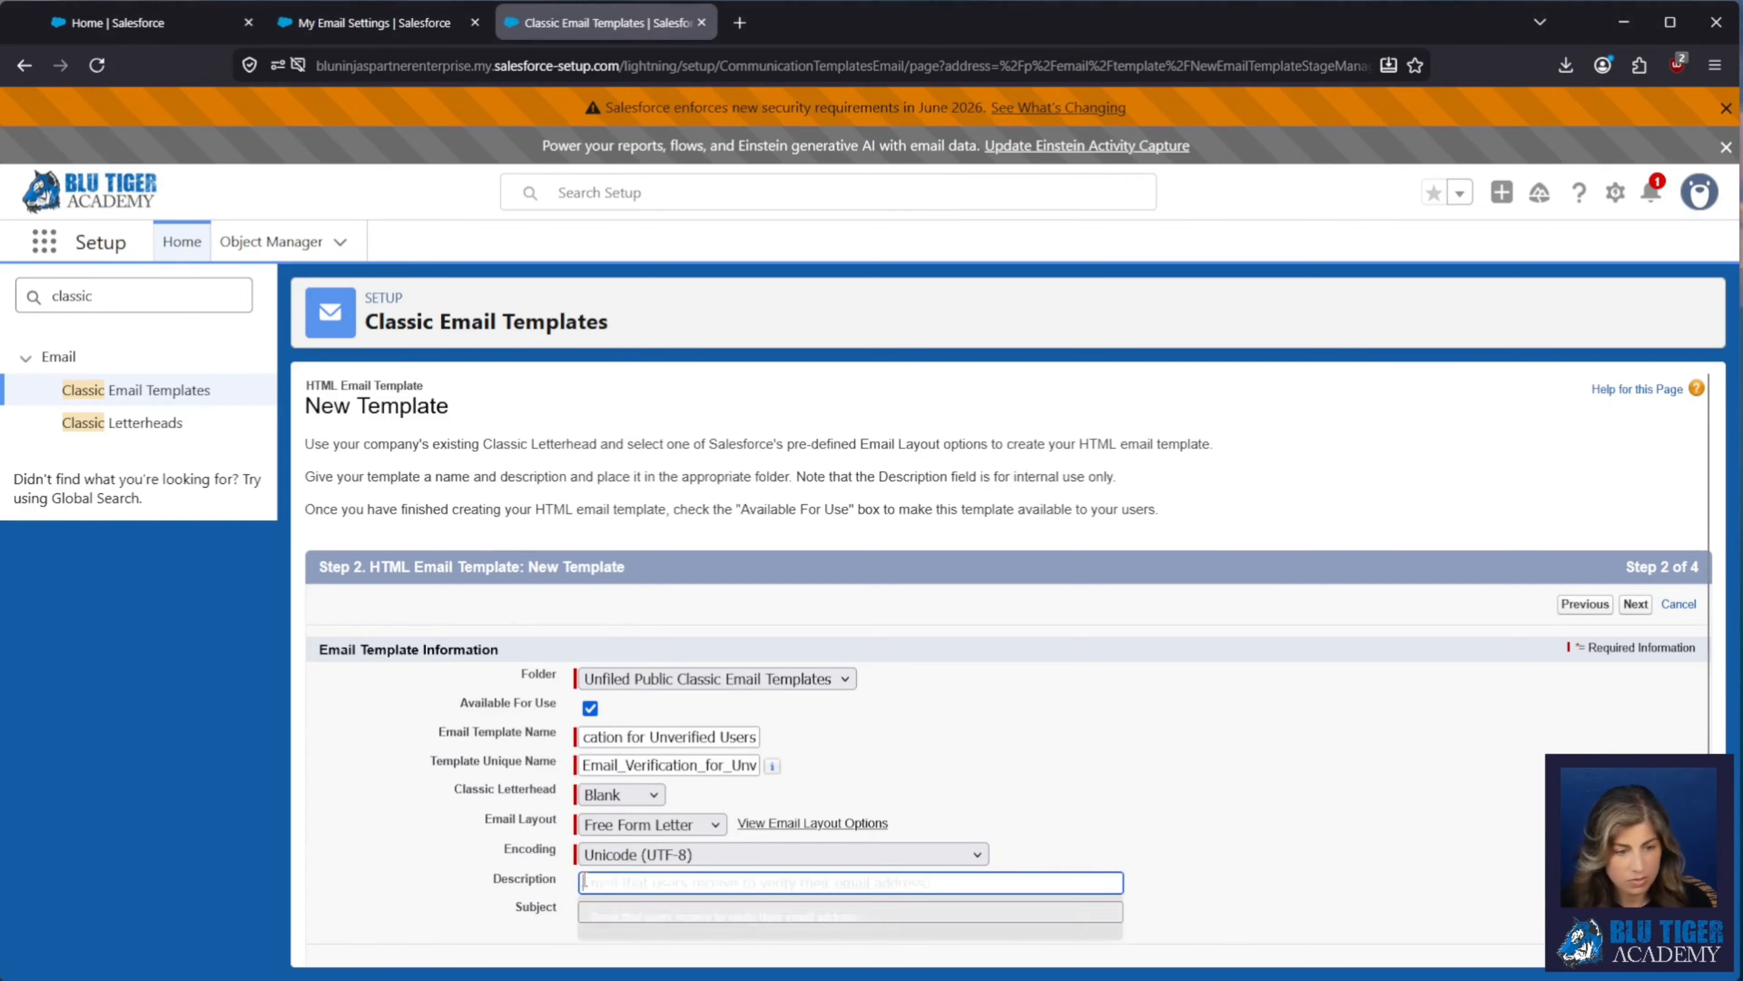
pyautogui.click(609, 916)
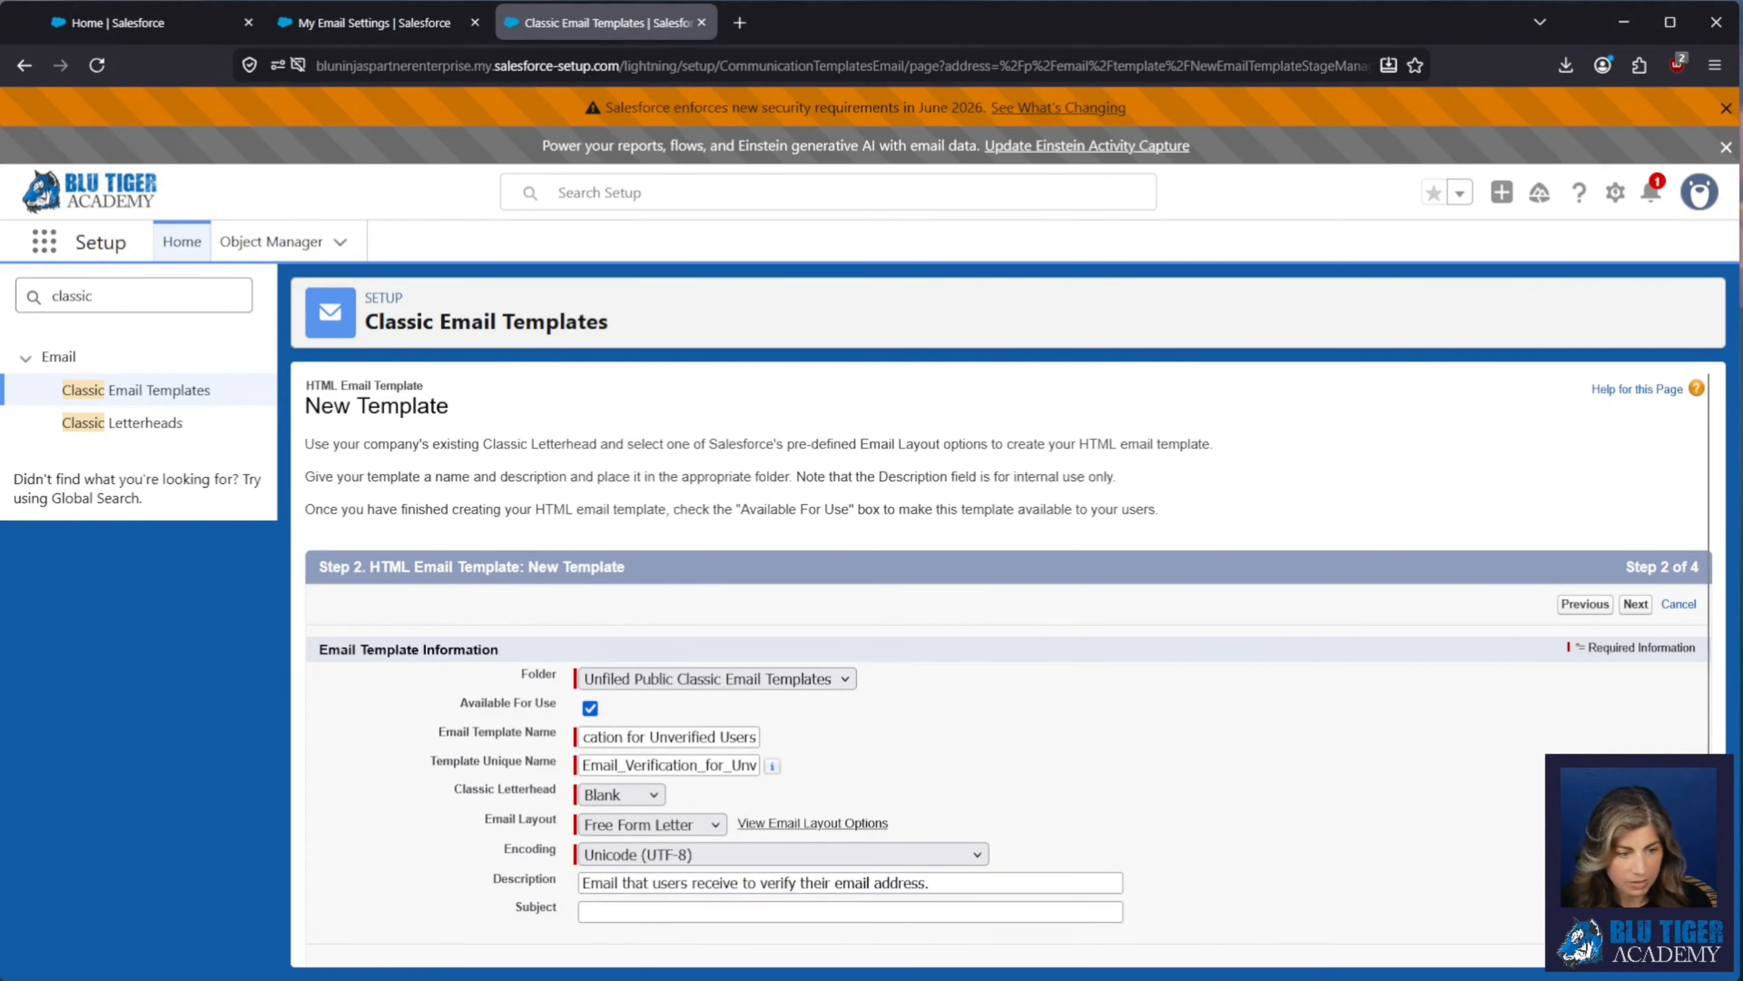
pyautogui.doubleClick(686, 912)
pyautogui.click(688, 941)
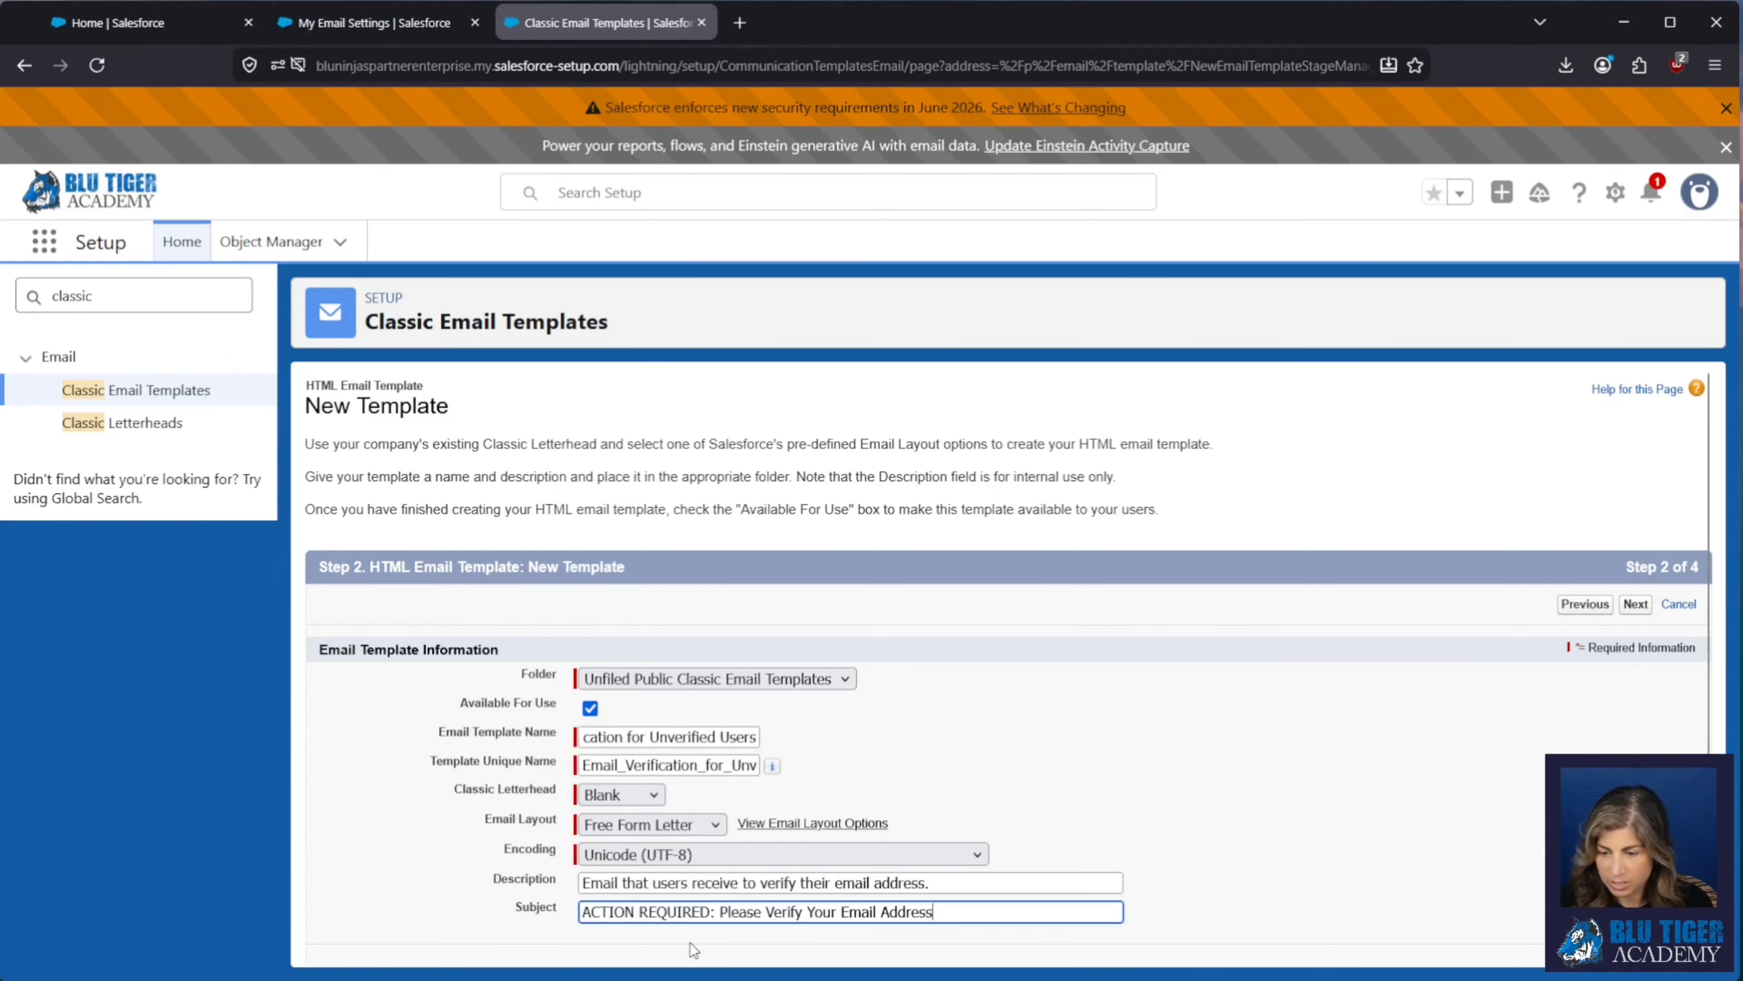
pyautogui.click(1039, 755)
# Fill the template body with the verification message, including the {!User.FirstName}, {!User.Email} and {!EmailVerify.Url} merge fields and a 72-hour link expiry.
pyautogui.scroll(-1, 1039, 755)
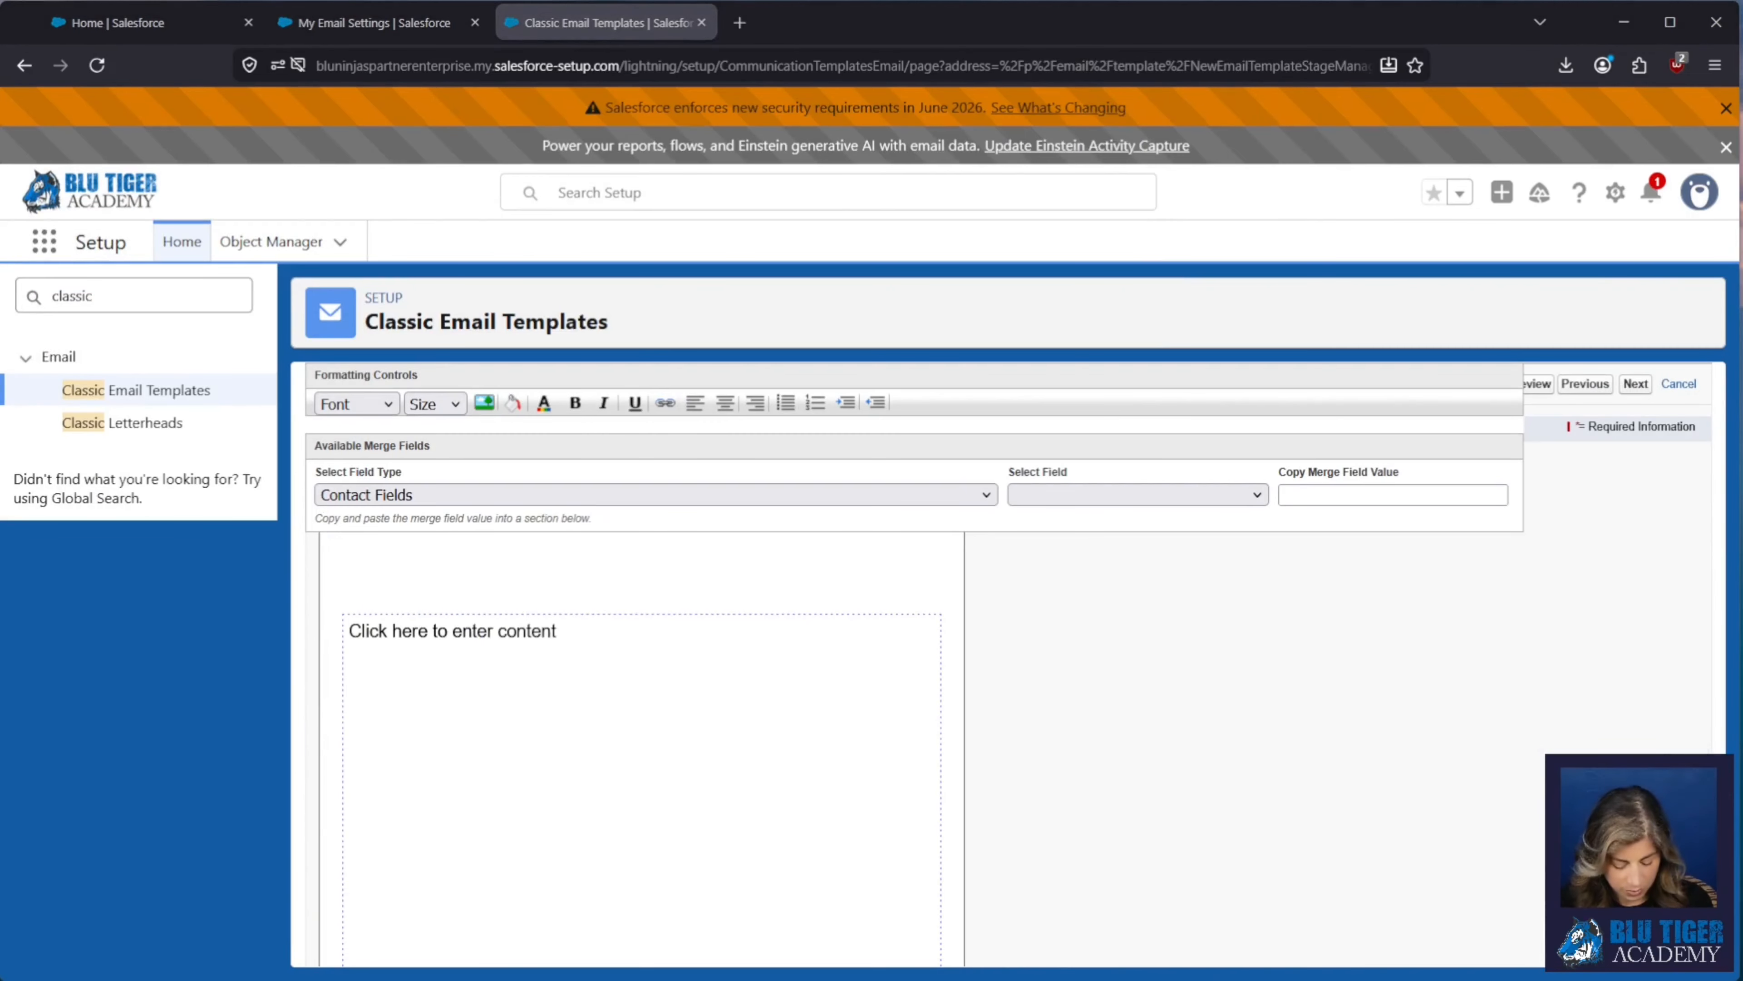
pyautogui.click(490, 670)
pyautogui.write('Hi {!User.FirstName},  We received a request to verify your email {!User.Email}. To confirm you own this email, click the link below. The link expires after 72 hours.  {!EmailVerify.Url}  If you have any questions about this message, contact your administrator.')
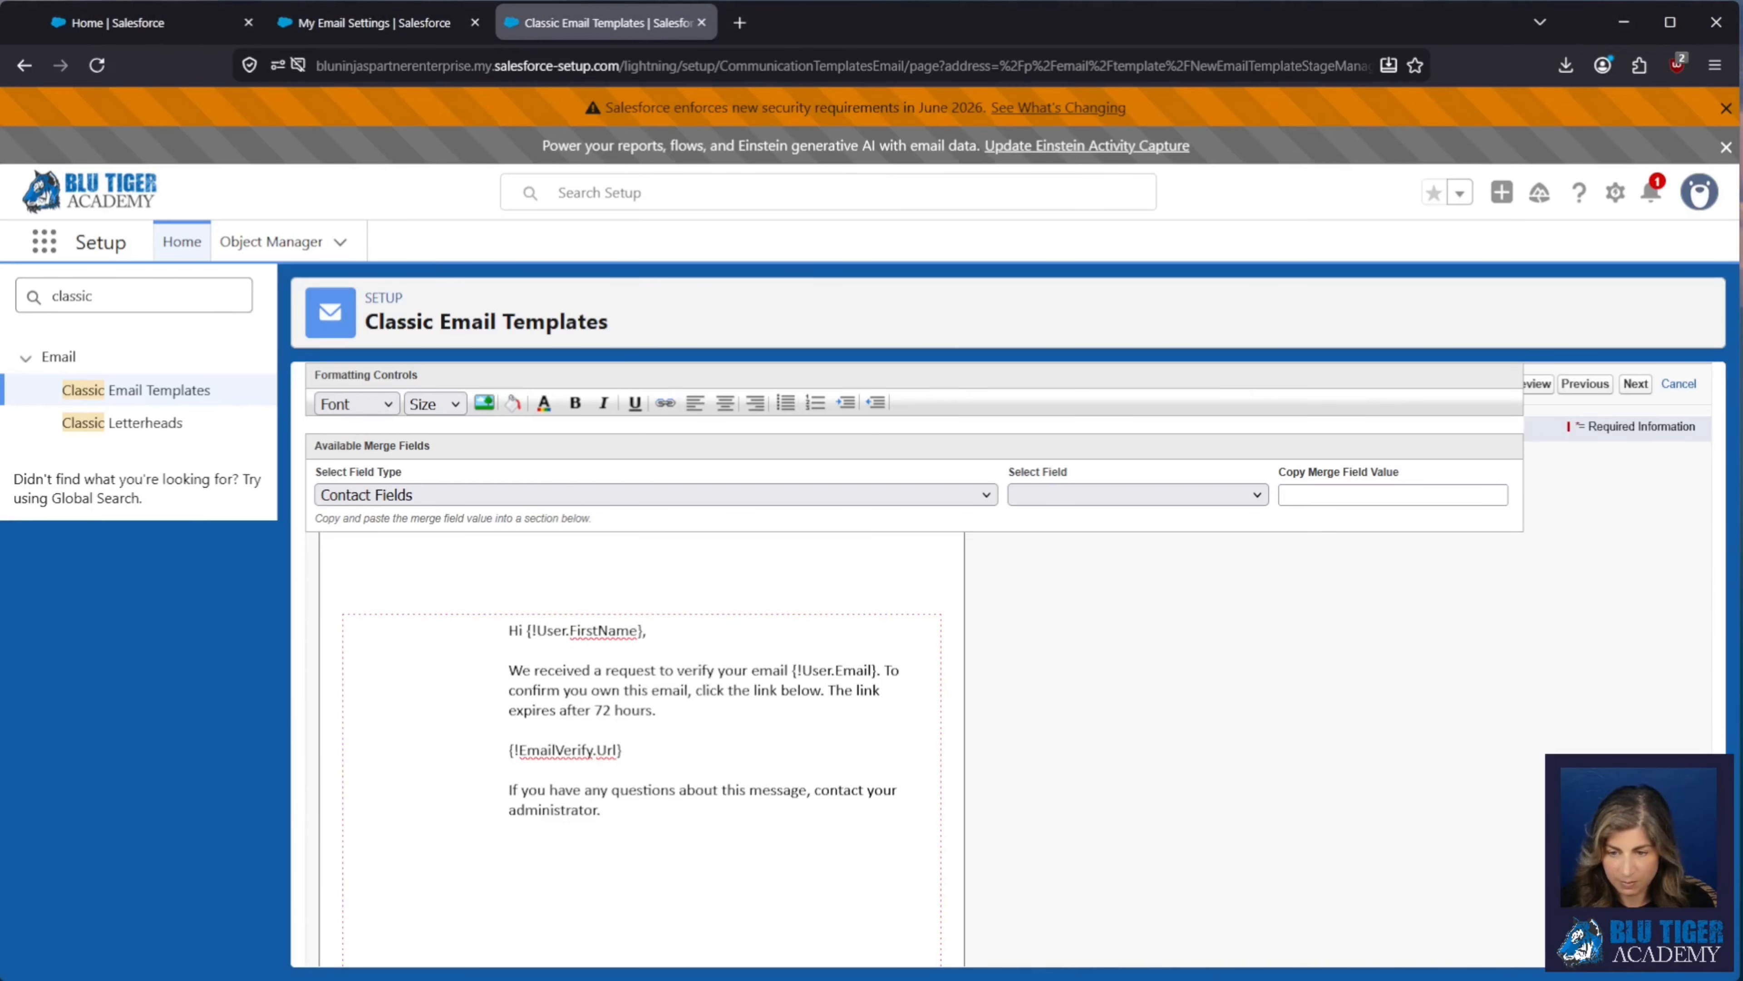
pyautogui.moveTo(623, 750); pyautogui.dragTo(491, 754)
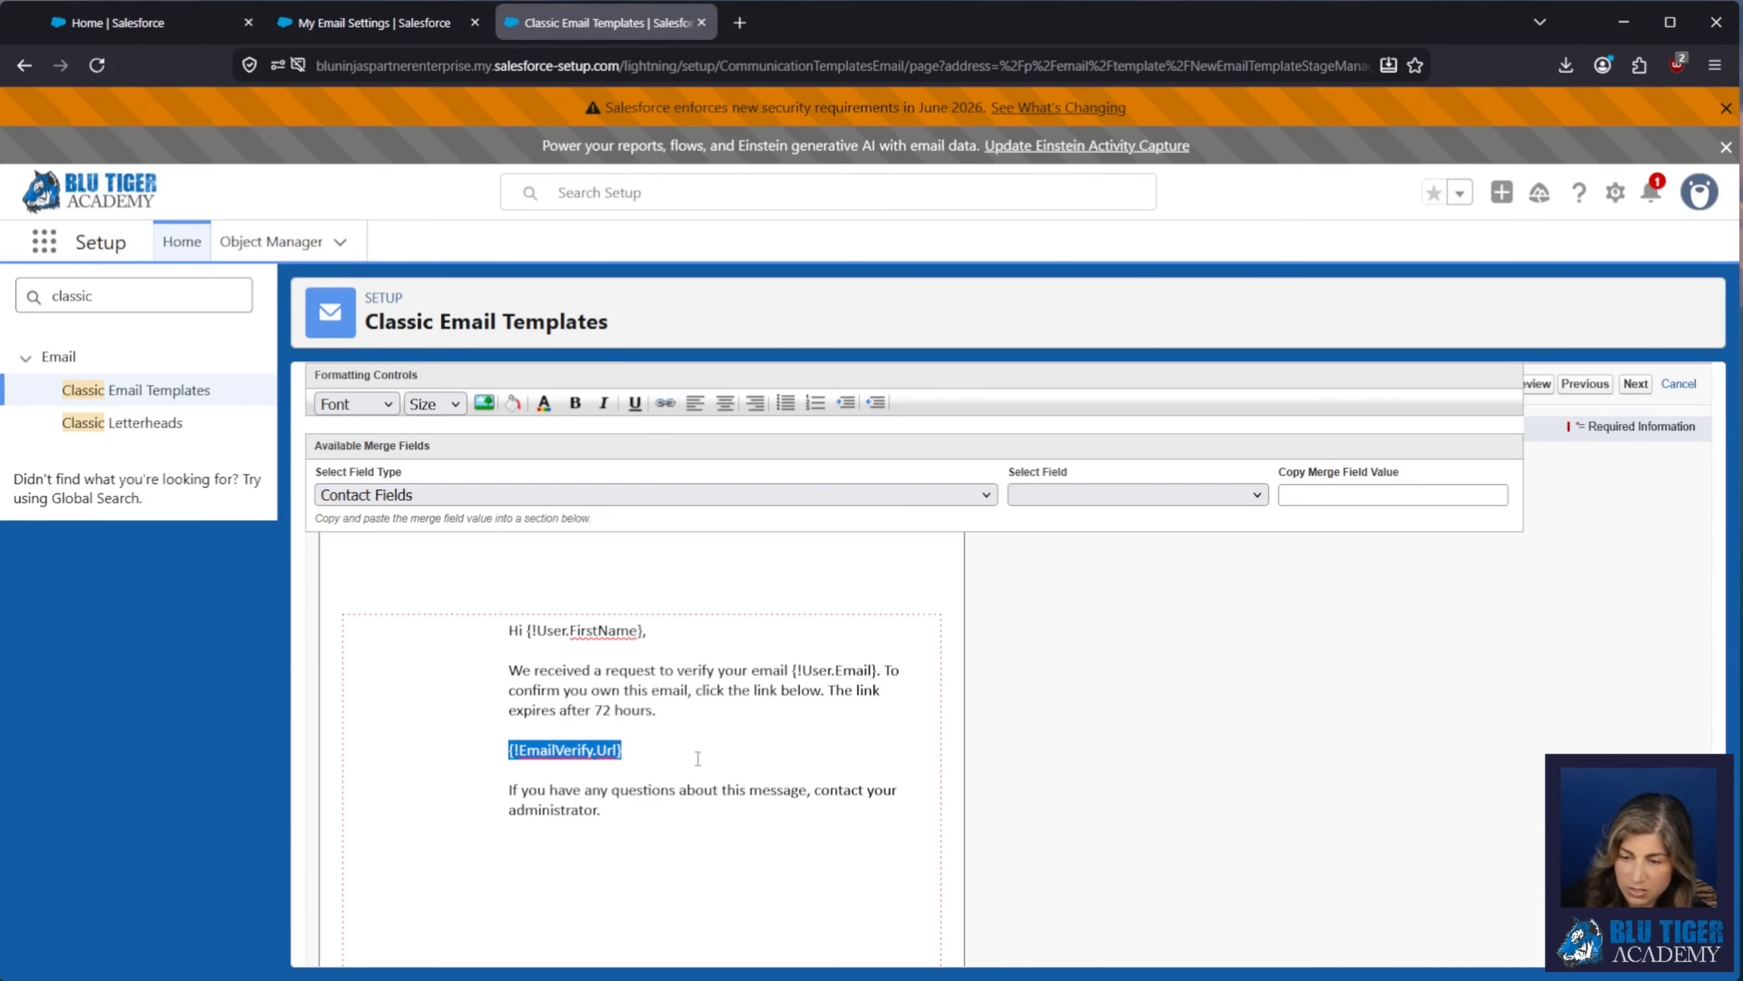
pyautogui.click(679, 757)
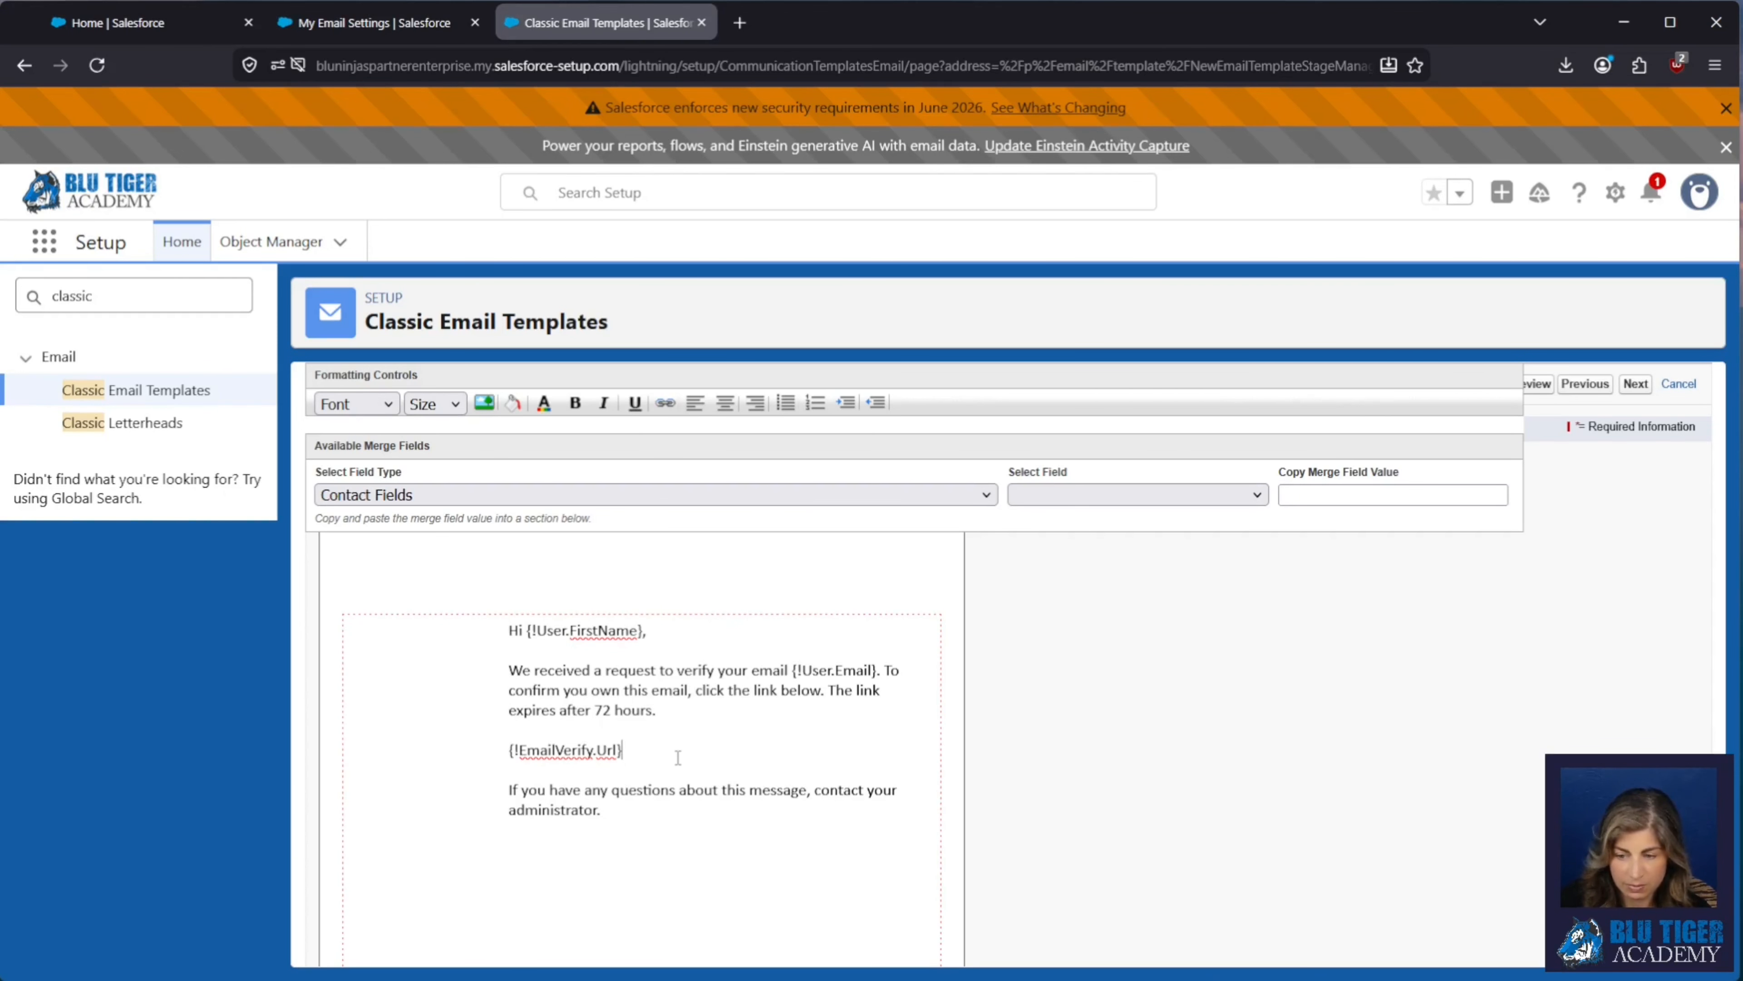
# Create the text-only version by copying the text from the HTML version, and save the template.
pyautogui.scroll(-5, 678, 757)
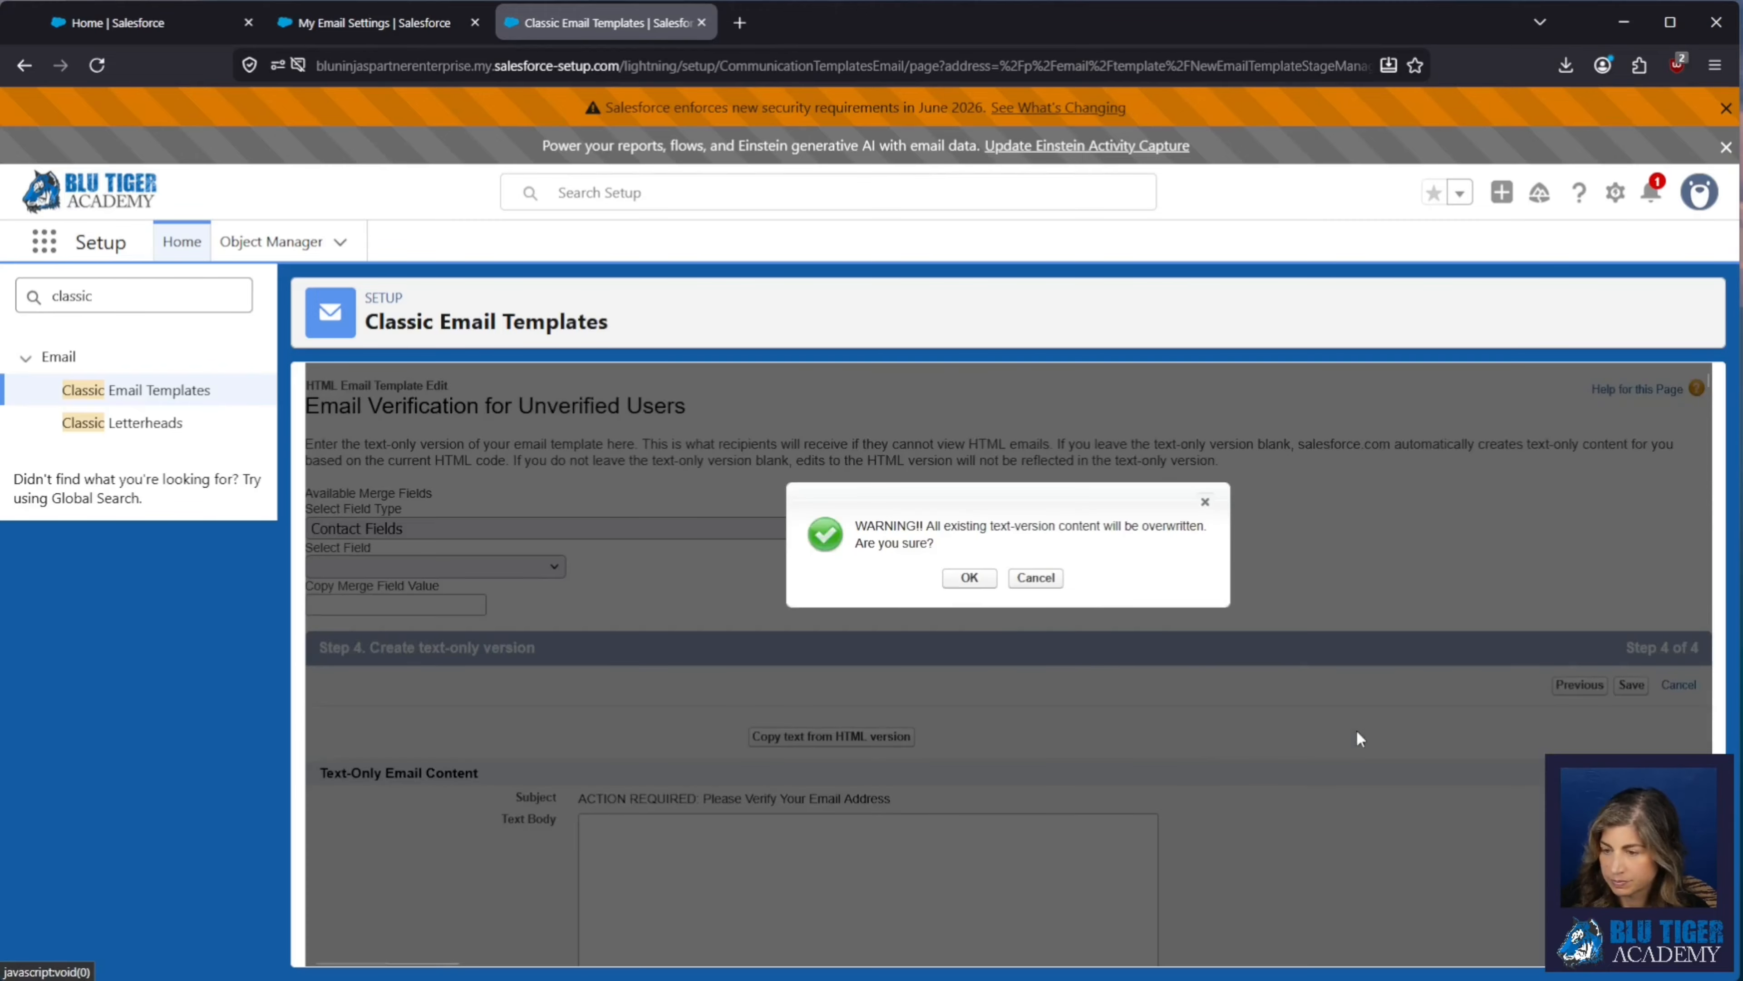
pyautogui.click(970, 582)
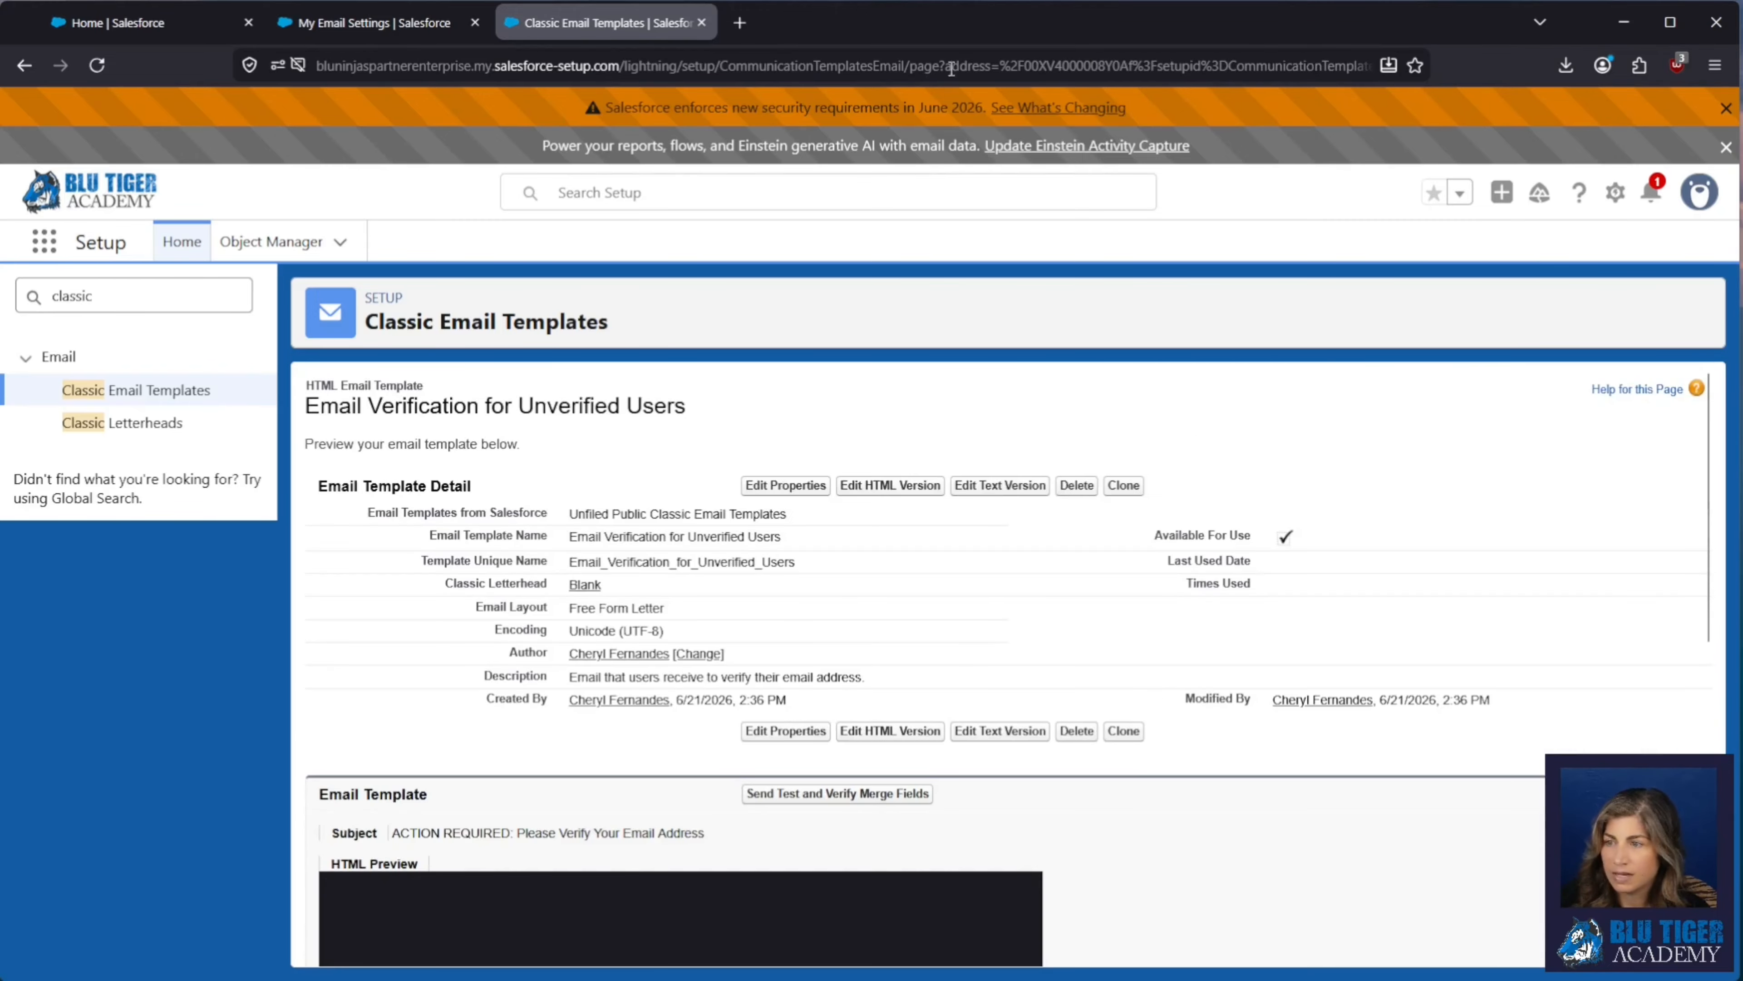
# Locate the saved template's record ID in the page address.
pyautogui.moveTo(1024, 66); pyautogui.dragTo(1134, 66)
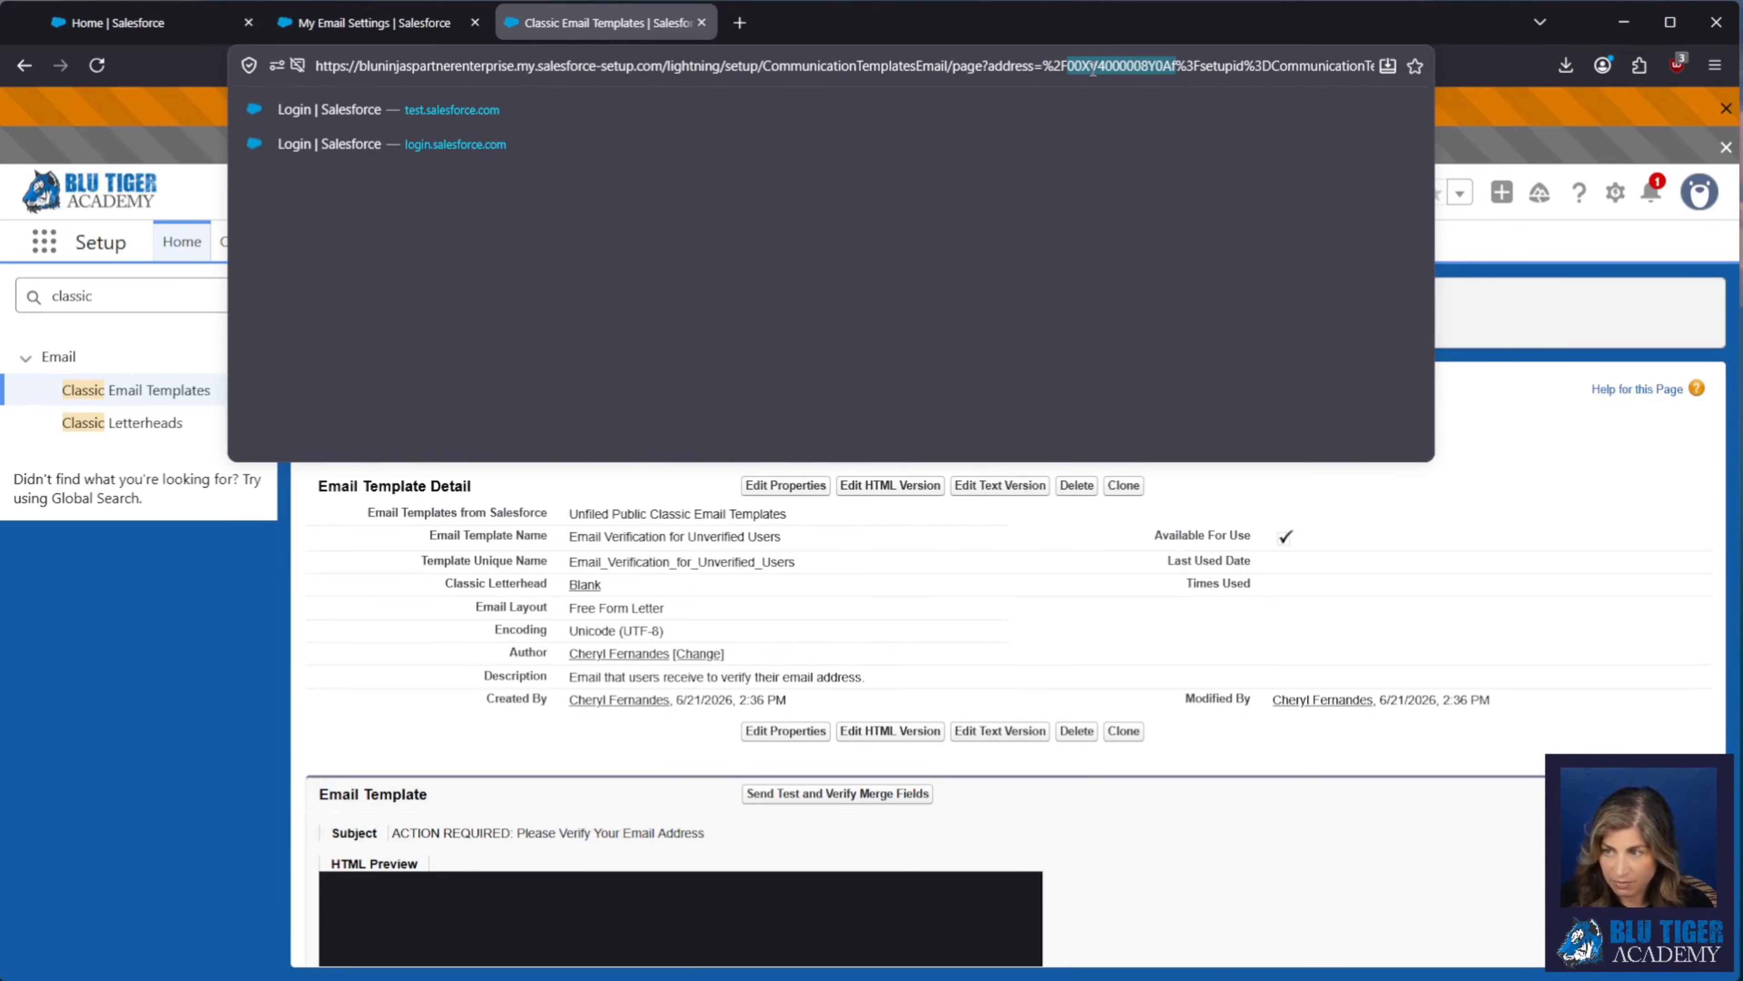
pyautogui.click(1412, 557)
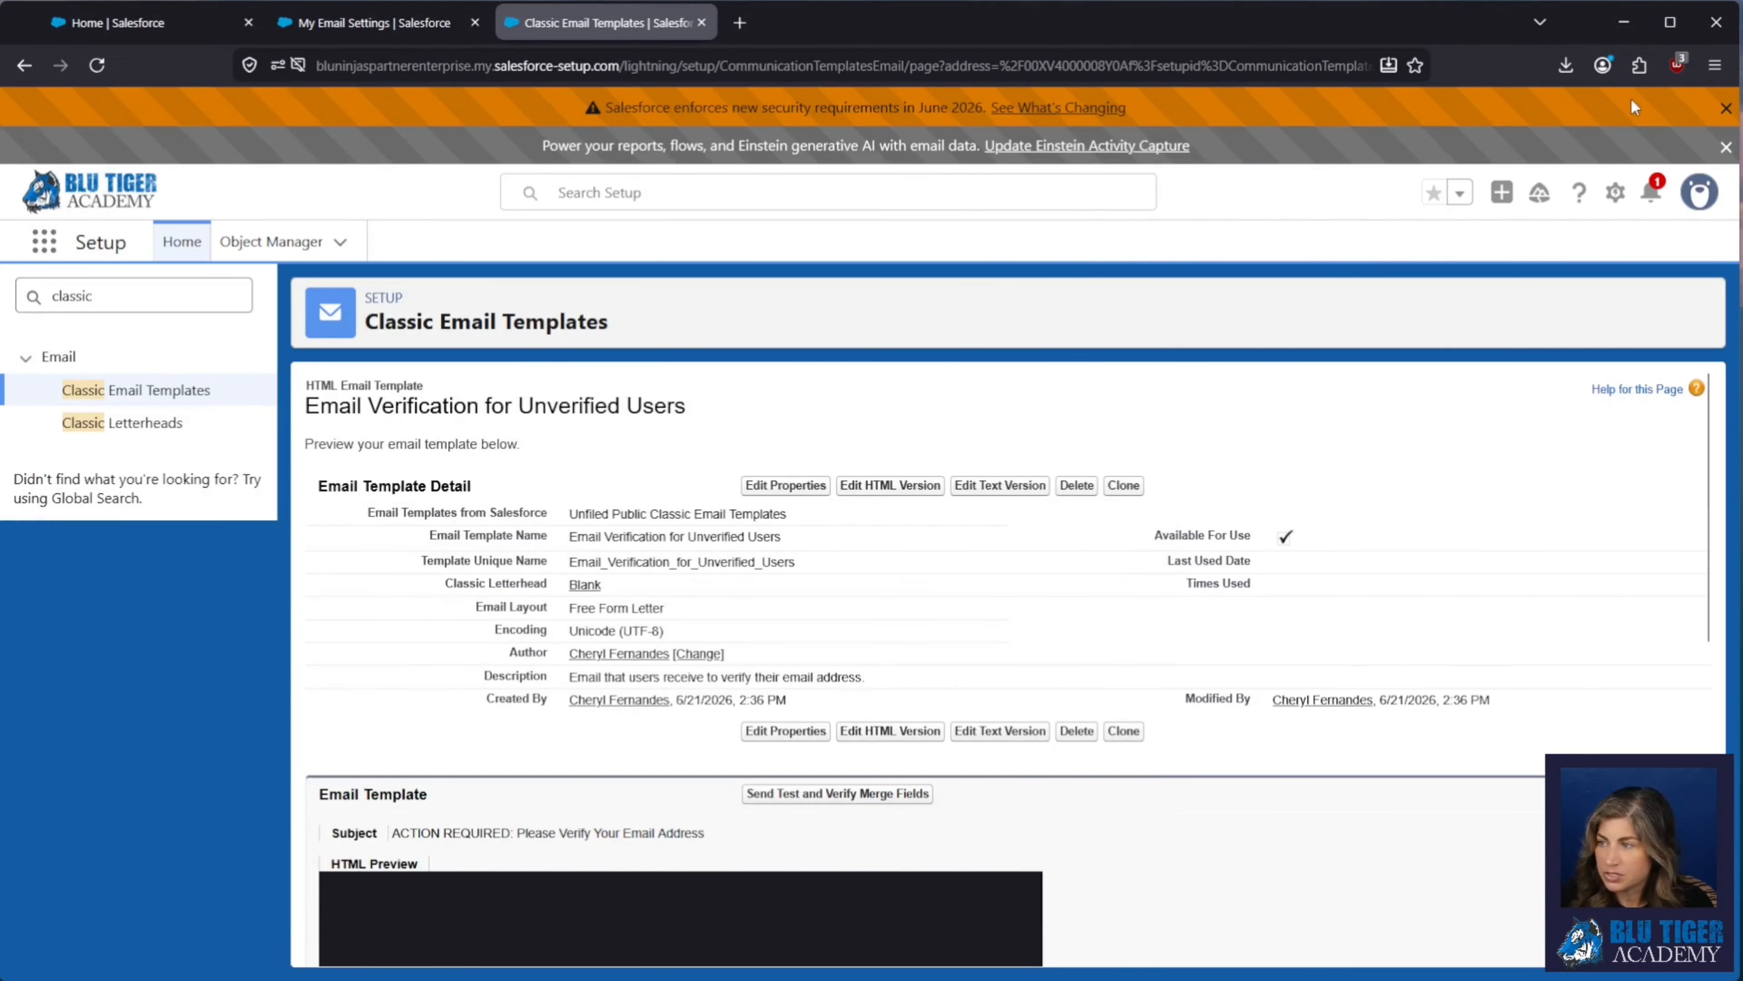
# Enter a Developer Console query for Id, Name, Email and HasUserVerifiedEmail of active, unverified, non-Guest users, excluding emails LIKE 'noreply%' and '%ext'.
pyautogui.click(1613, 194)
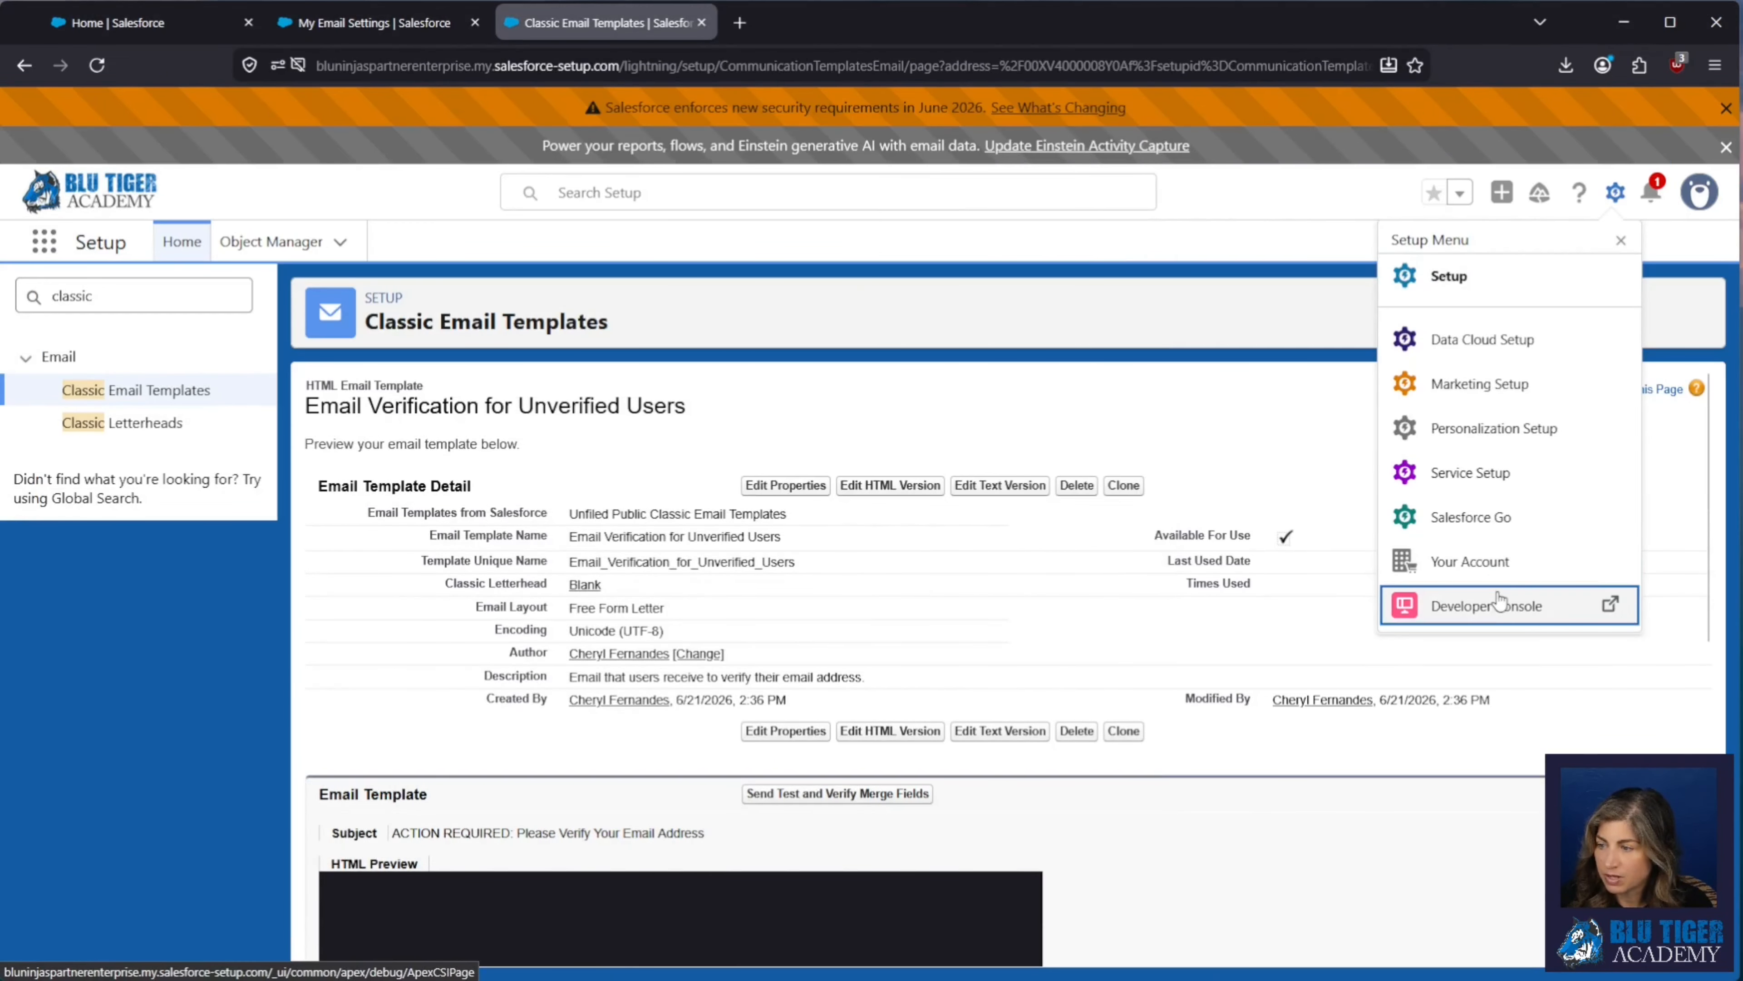
pyautogui.click(1498, 607)
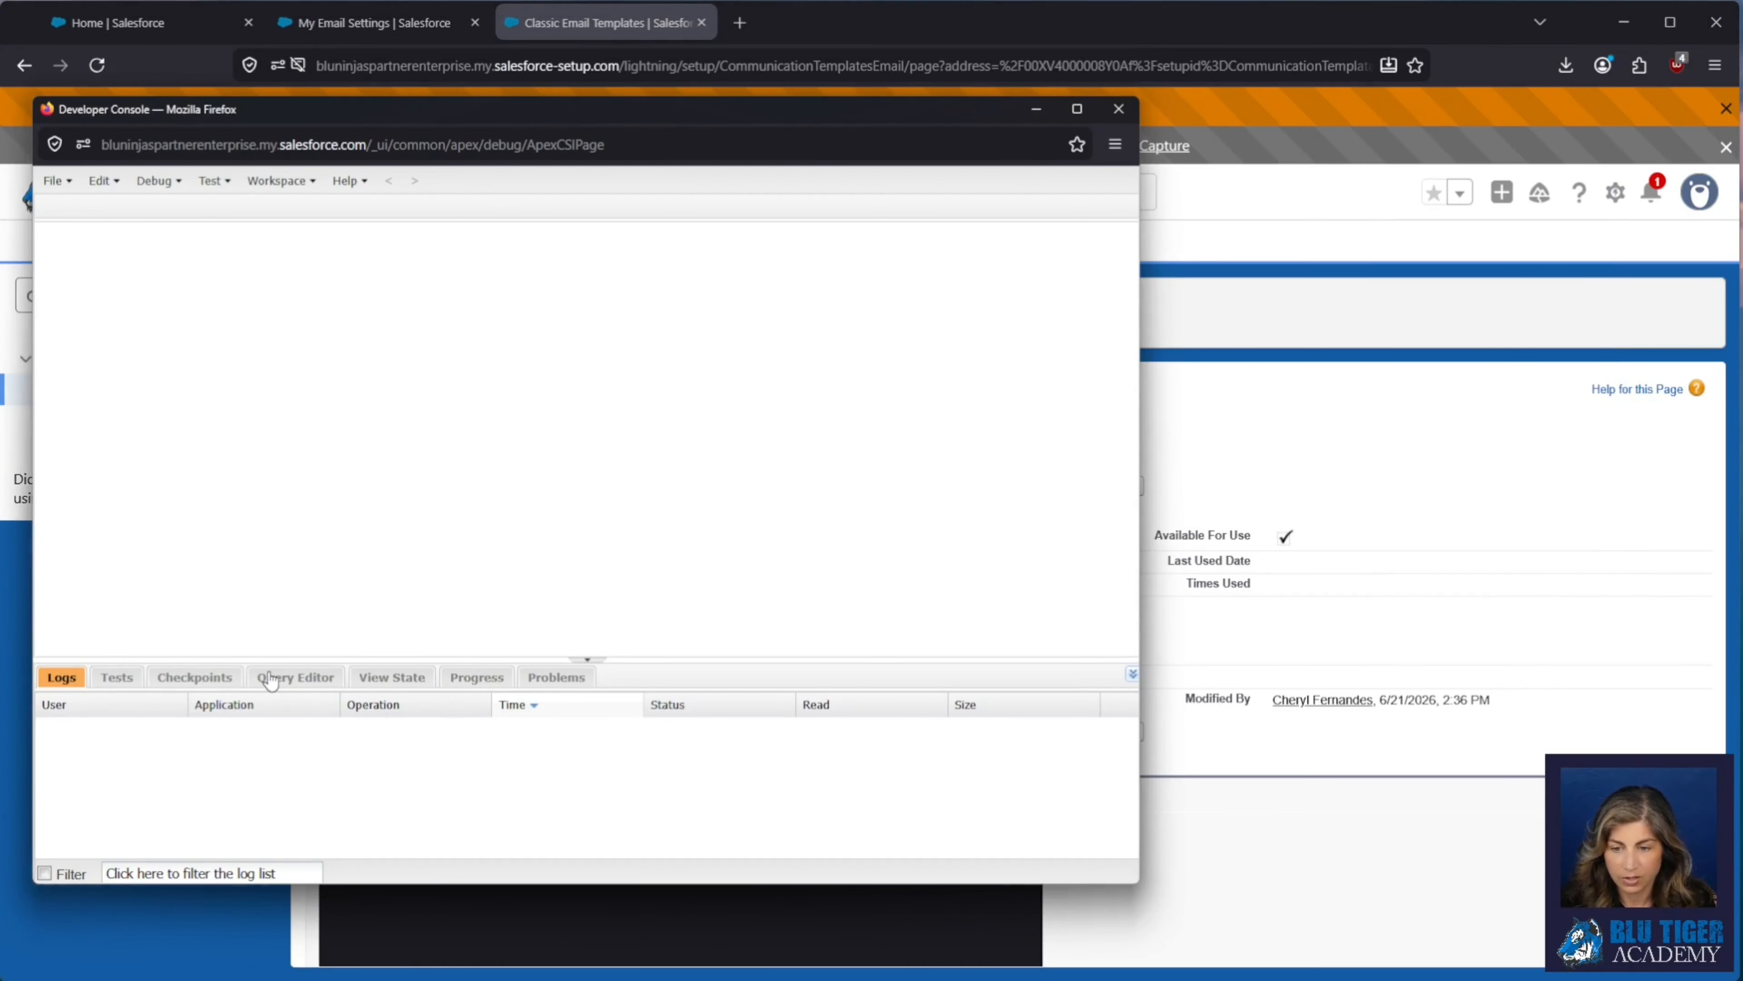
pyautogui.click(295, 677)
pyautogui.moveTo(336, 659); pyautogui.dragTo(323, 525)
pyautogui.click(254, 579)
pyautogui.write("SELECT Id, Name, Email, HasUserVerifiedEmail     FROM User     WHERE IsActive = true     AND HasUserVerifiedEmail = false     AND UserType != 'Guest'     AND (NOT Email LIKE 'noreply%')     AND (NOT Email LIKE '%ext')")
# Remove the leading indentation from the query's FROM, WHERE and HasUserVerifiedEmail lines, and execute the query.
pyautogui.press('BackSpace')
pyautogui.press('BackSpace')
pyautogui.press('BackSpace')
pyautogui.press('BackSpace')
pyautogui.press('BackSpace')
pyautogui.press('BackSpace')
pyautogui.press('BackSpace')
pyautogui.press('BackSpace')
pyautogui.press('BackSpace')
pyautogui.press('BackSpace')
pyautogui.press('BackSpace')
pyautogui.press('BackSpace')
pyautogui.press('BackSpace')
pyautogui.press('BackSpace')
pyautogui.press('BackSpace')
pyautogui.press('BackSpace')
pyautogui.press('BackSpace')
pyautogui.press('BackSpace')
pyautogui.press('BackSpace')
pyautogui.press('BackSpace')
pyautogui.press('BackSpace')
pyautogui.press('BackSpace')
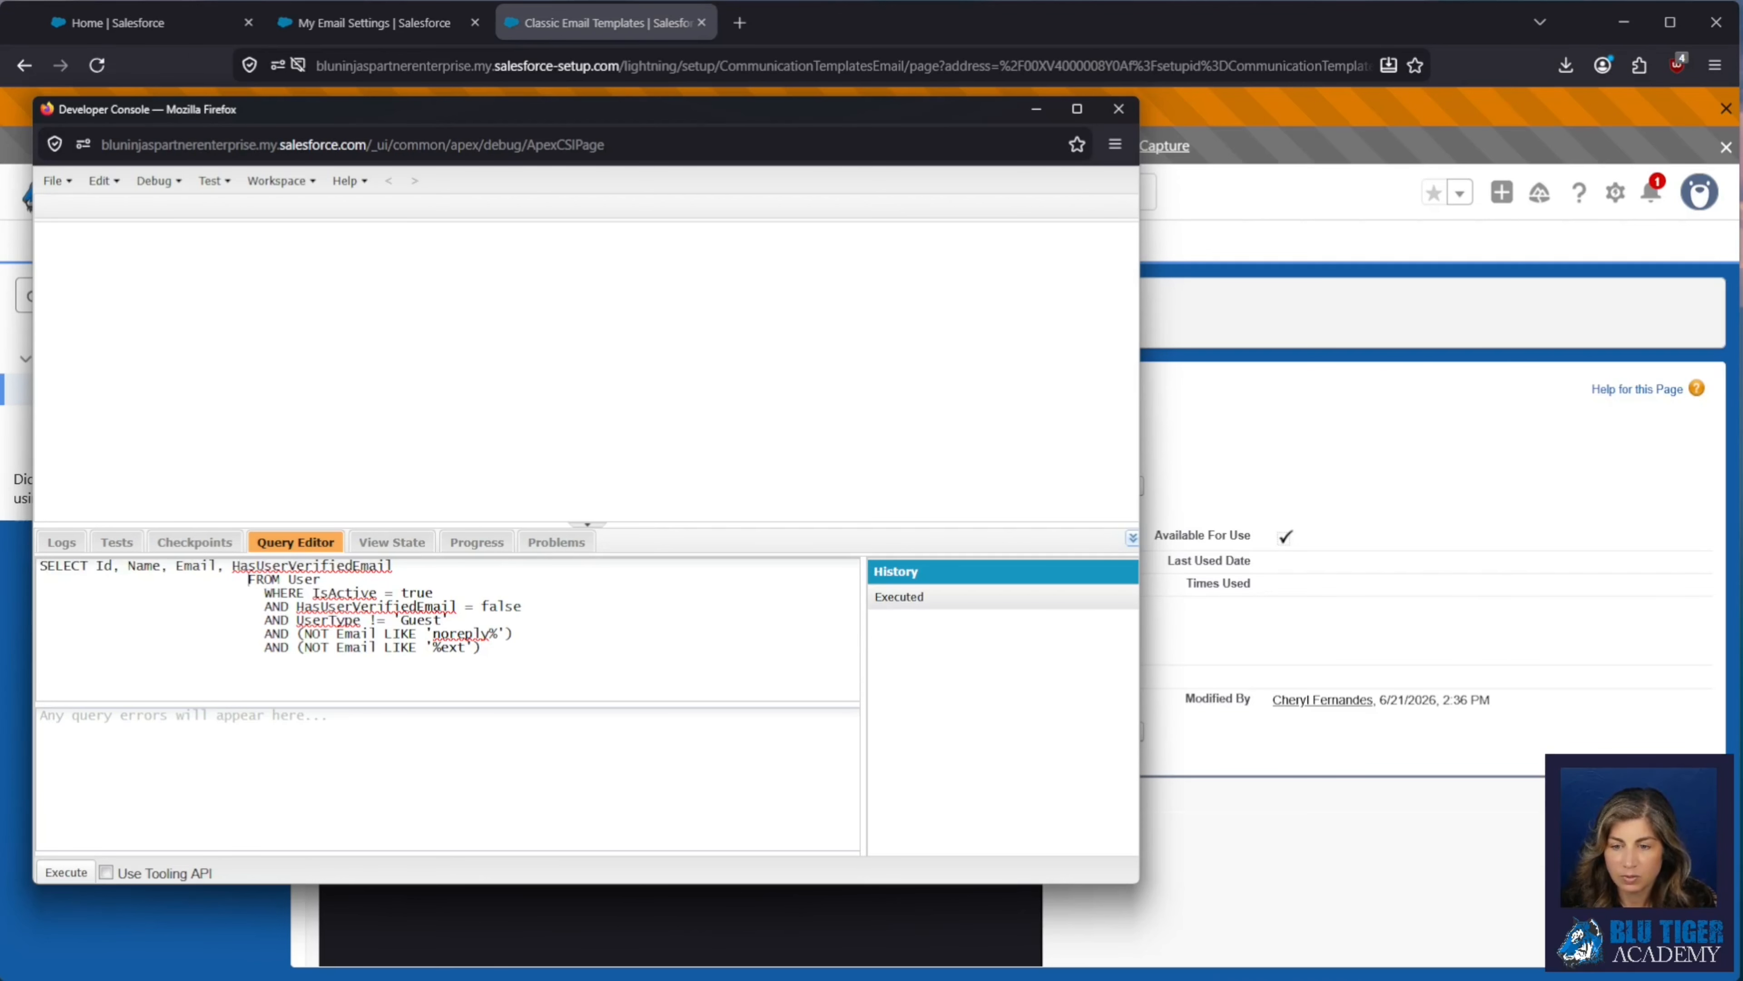
pyautogui.hotkey('shift', 'Home')
pyautogui.press('BackSpace')
pyautogui.click(263, 591)
pyautogui.hotkey('shift', 'Home')
pyautogui.press('BackSpace')
pyautogui.click(266, 606)
pyautogui.hotkey('shift', 'Home')
pyautogui.press('BackSpace')
pyautogui.hotkey('ctrl', 'e')
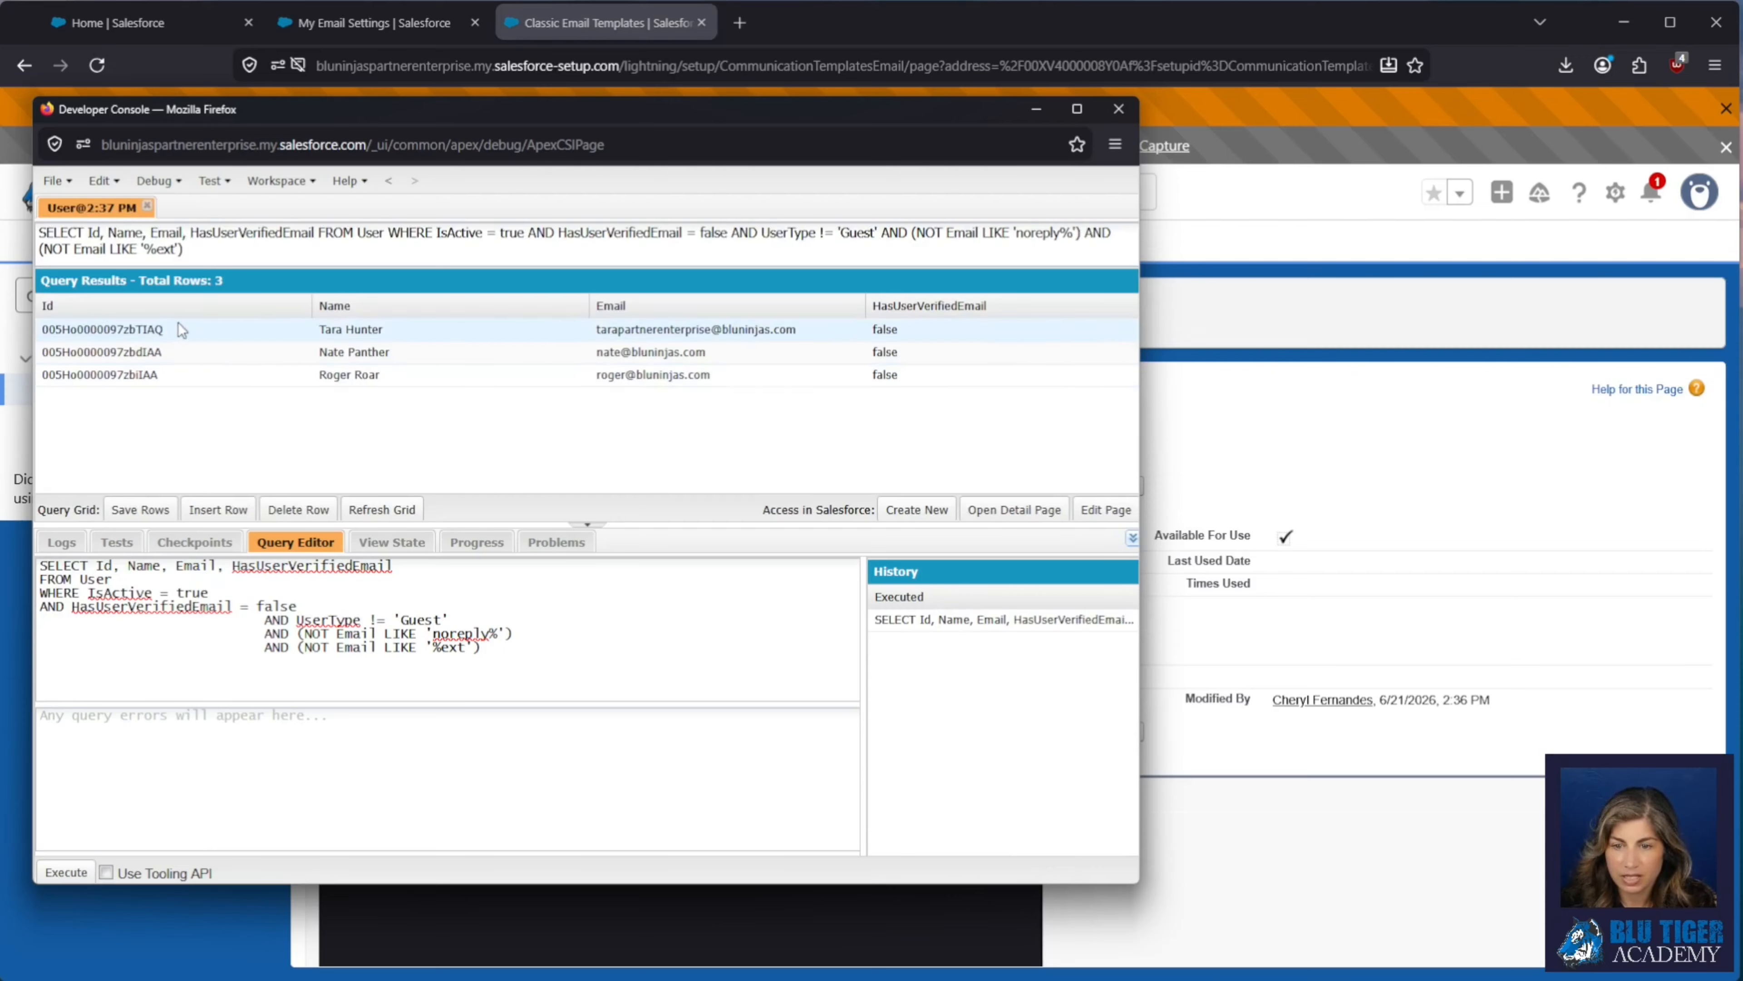
# Remove the leading indentation from the query's UserType line and its two NOT Email LIKE lines.
pyautogui.moveTo(265, 621); pyautogui.dragTo(17, 625)
pyautogui.press('BackSpace')
pyautogui.moveTo(267, 632); pyautogui.dragTo(38, 630)
pyautogui.press('BackSpace')
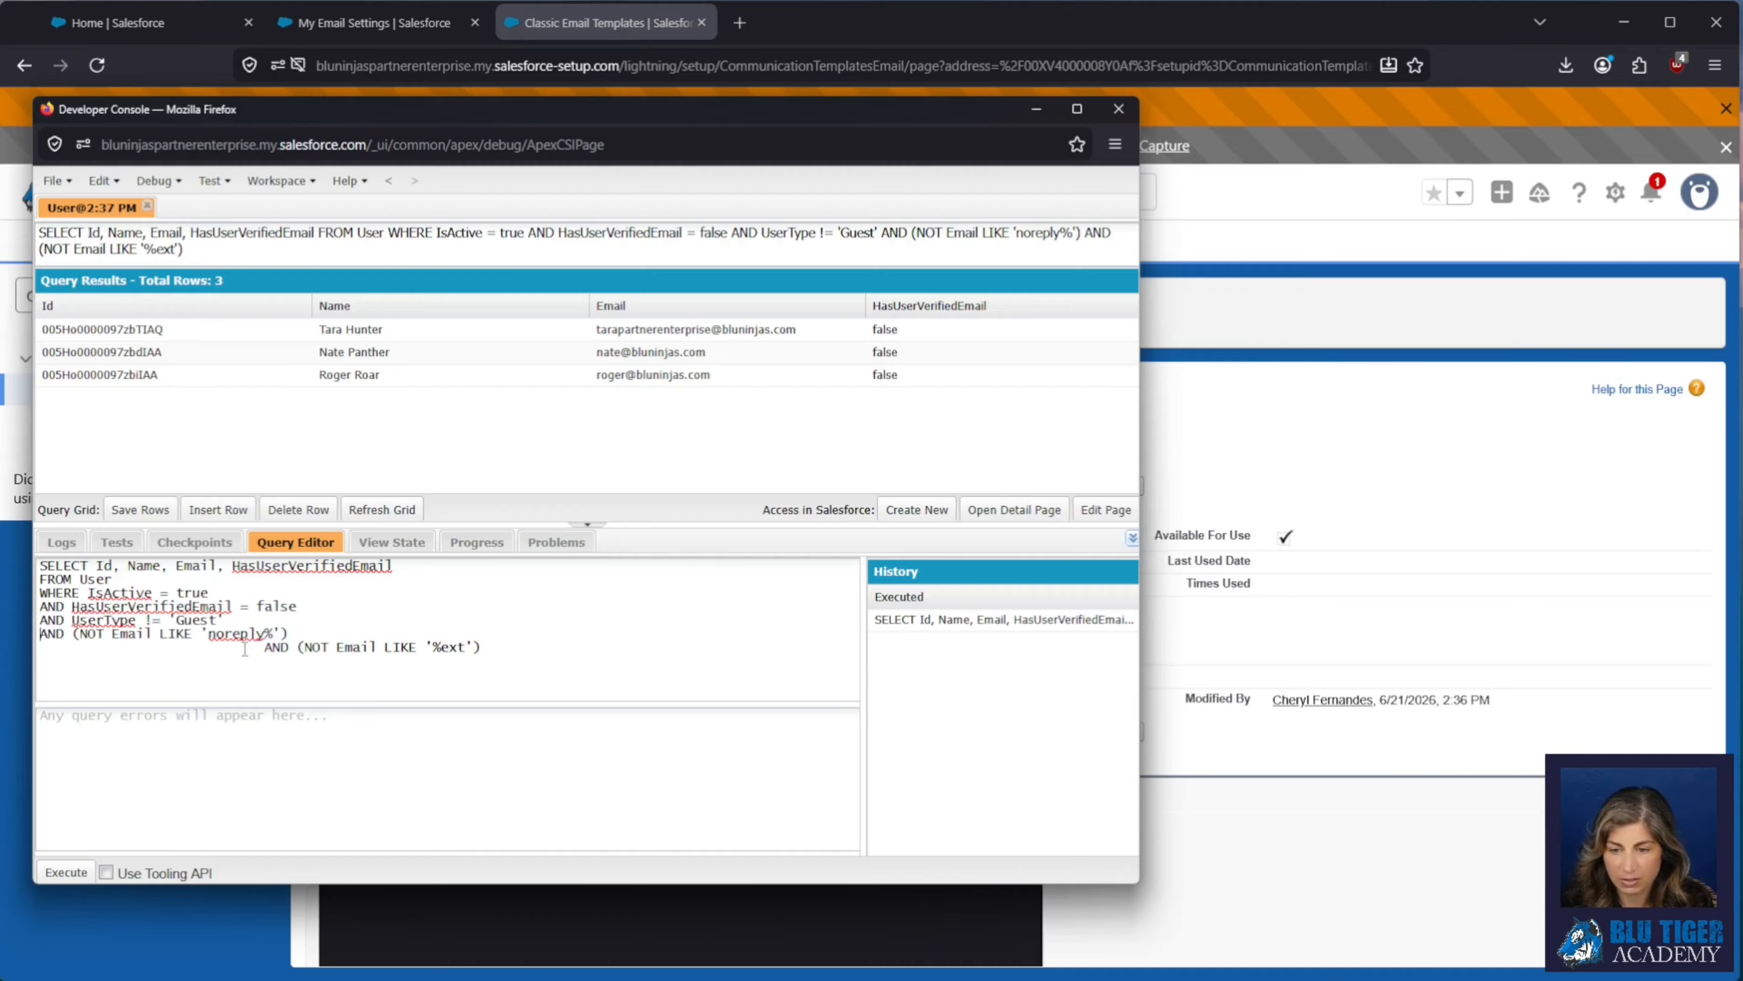
pyautogui.moveTo(267, 647); pyautogui.dragTo(39, 647)
pyautogui.press('BackSpace')
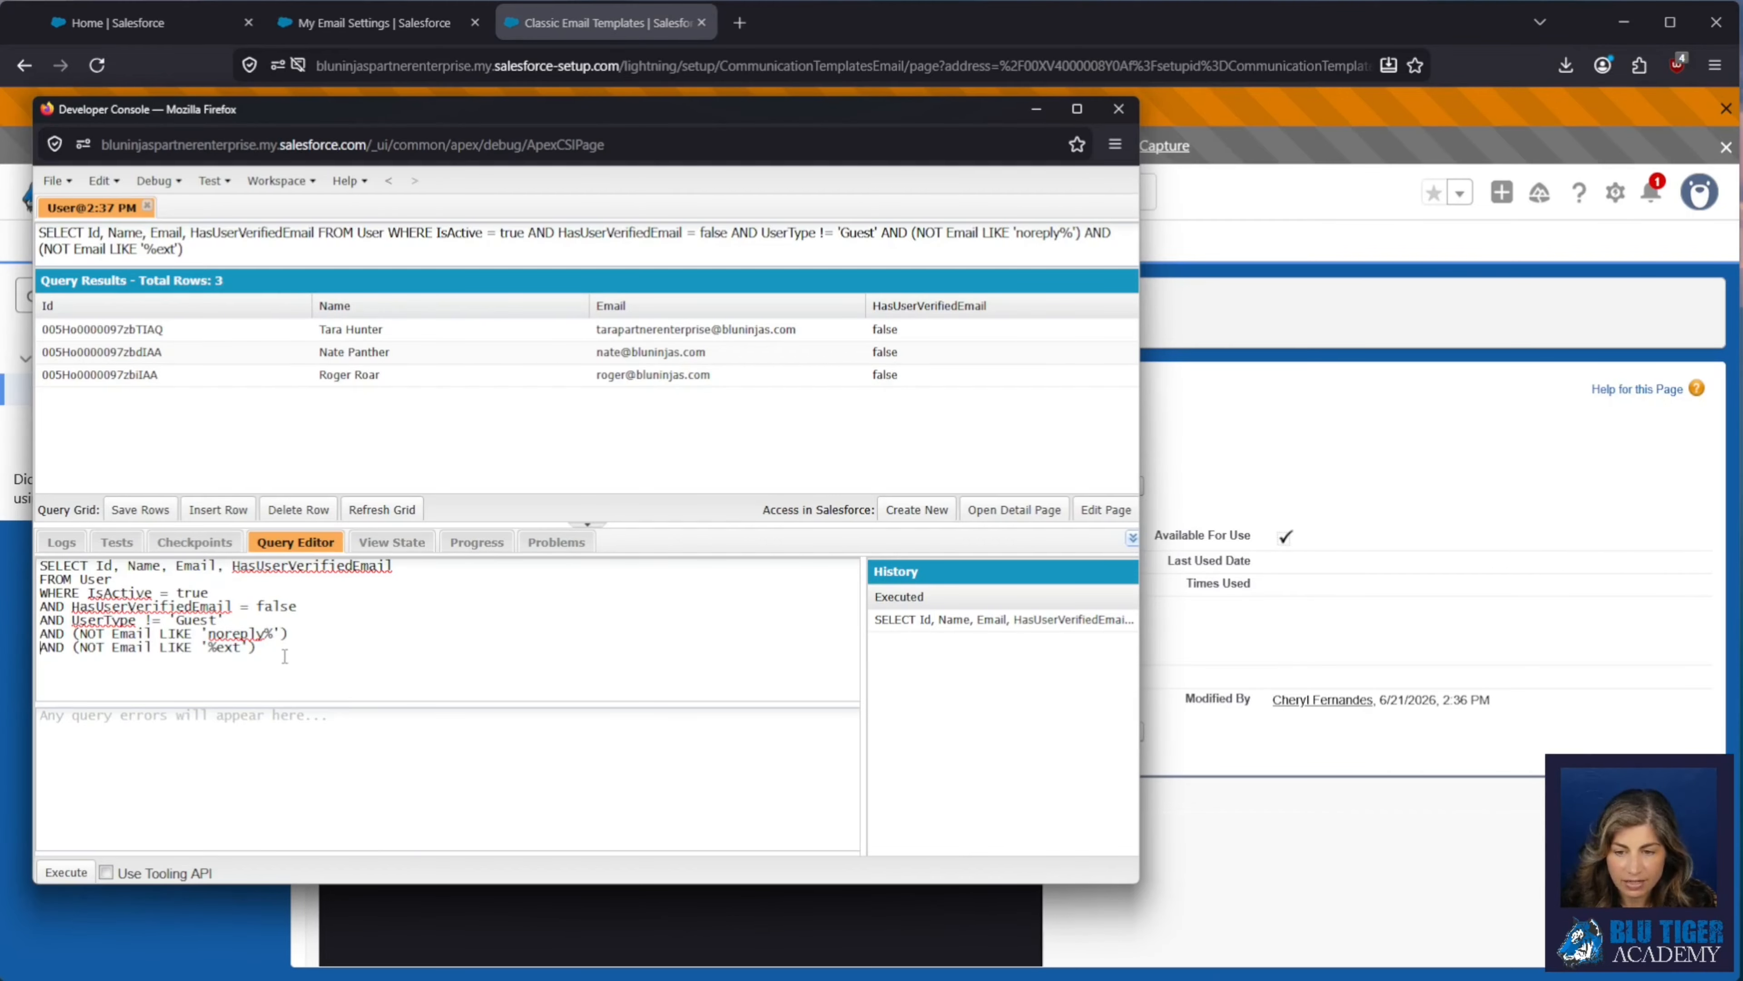
pyautogui.moveTo(285, 656); pyautogui.dragTo(30, 626)
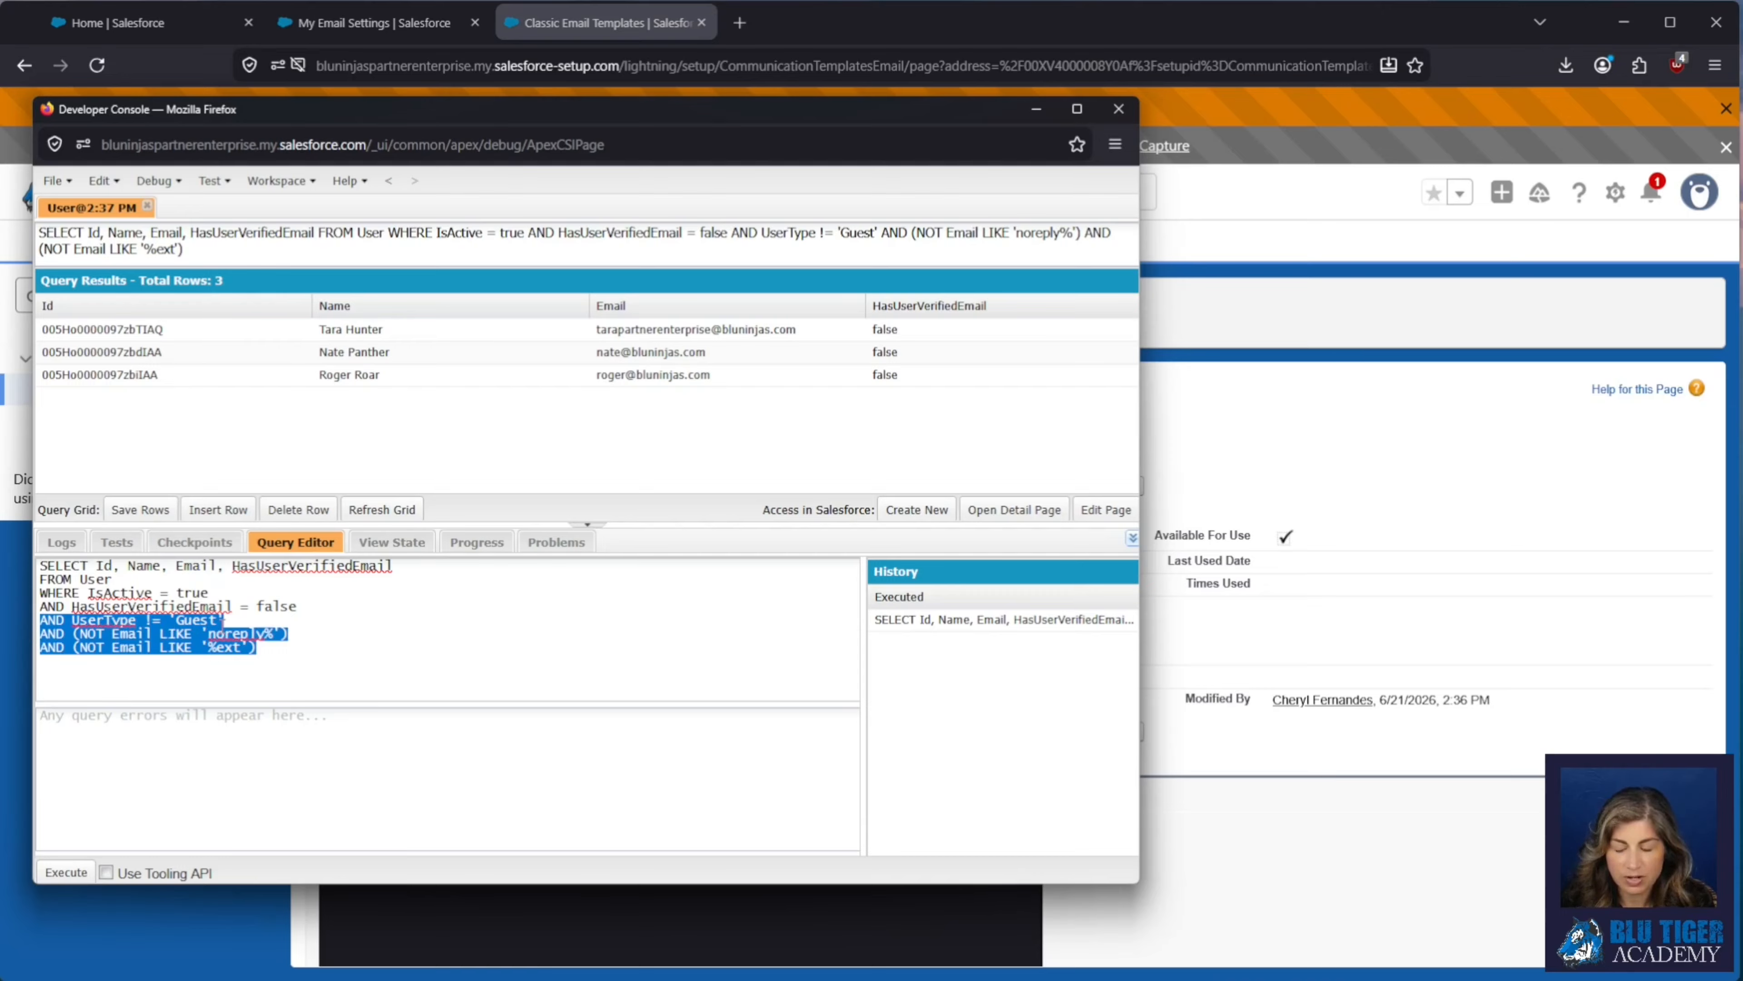
pyautogui.click(288, 643)
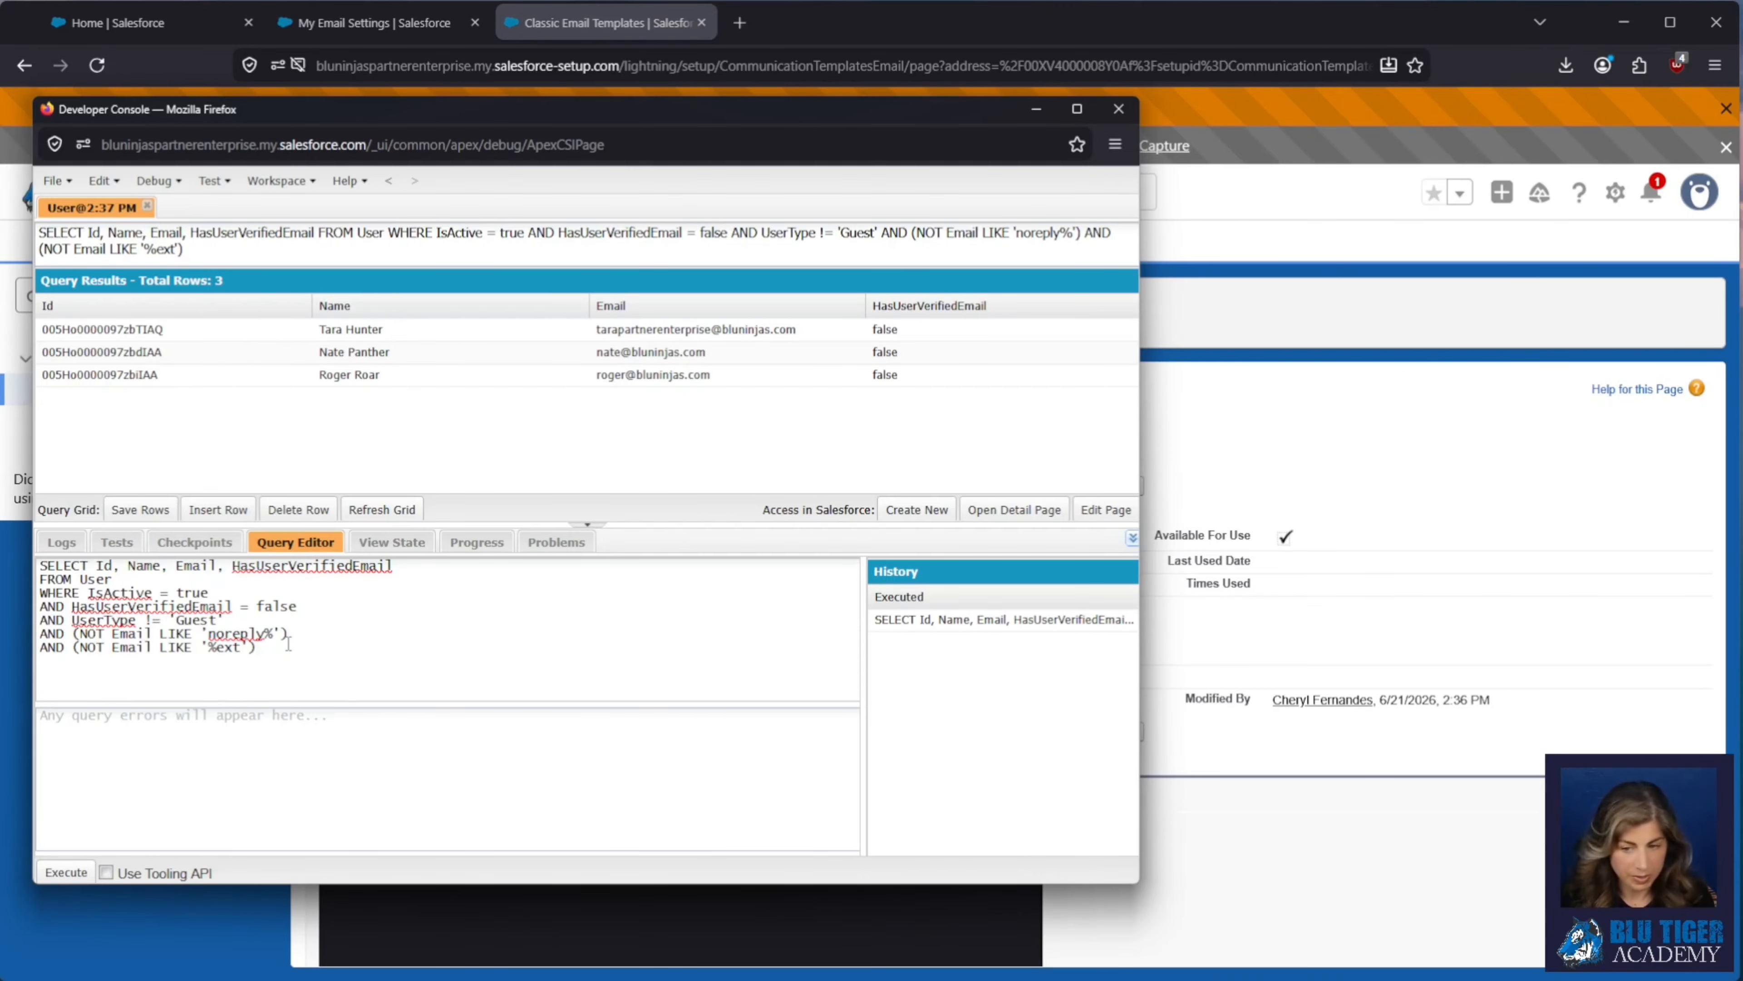